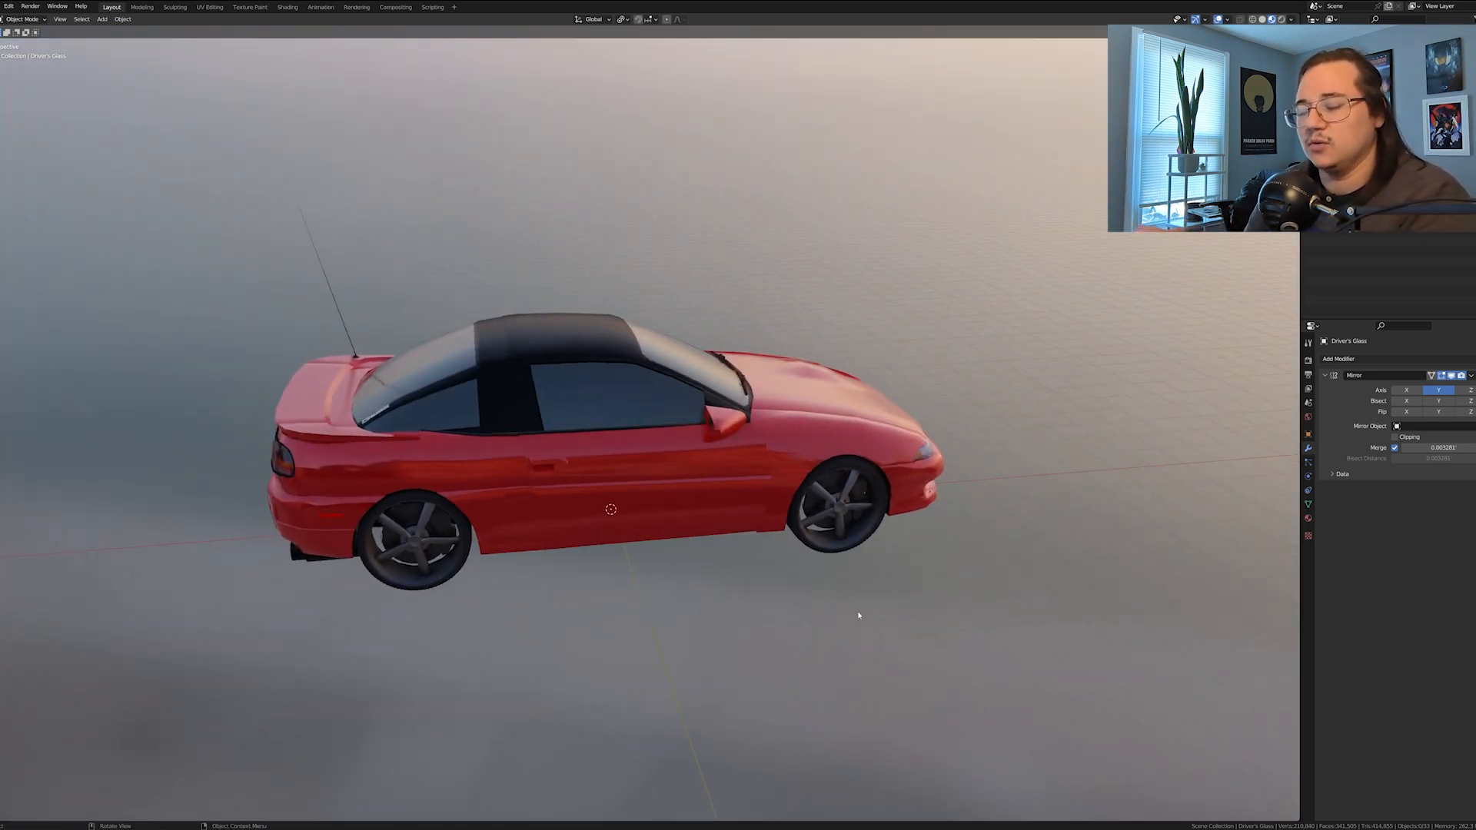
Examine the red car model from the side, the rear and the opposite rear quarter
{"action": "middle_click_drag", "start_coordinate": [820, 599], "coordinate": [690, 488]}
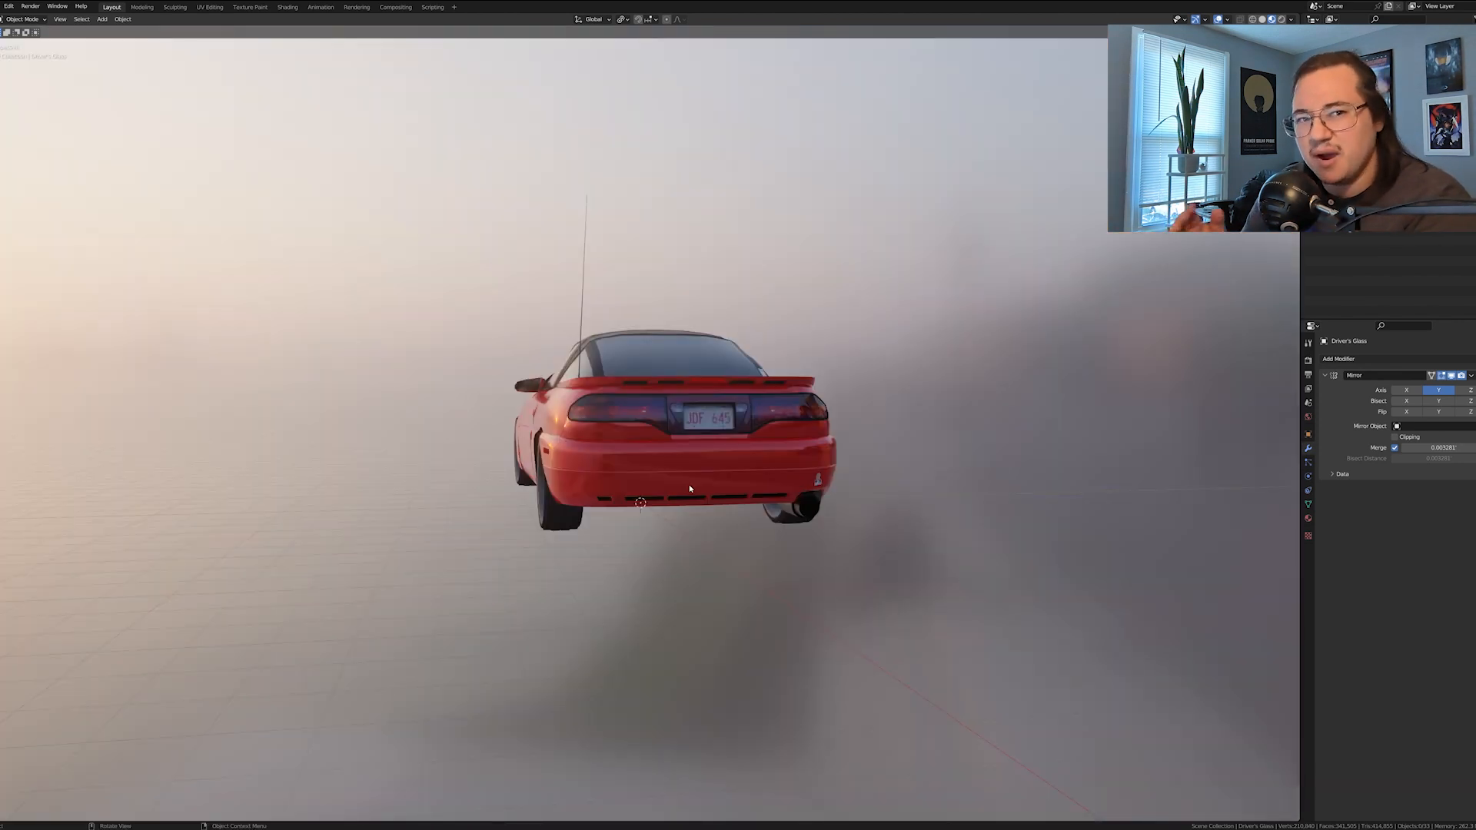
{"action": "middle_click_drag", "start_coordinate": [690, 488], "coordinate": [741, 493]}
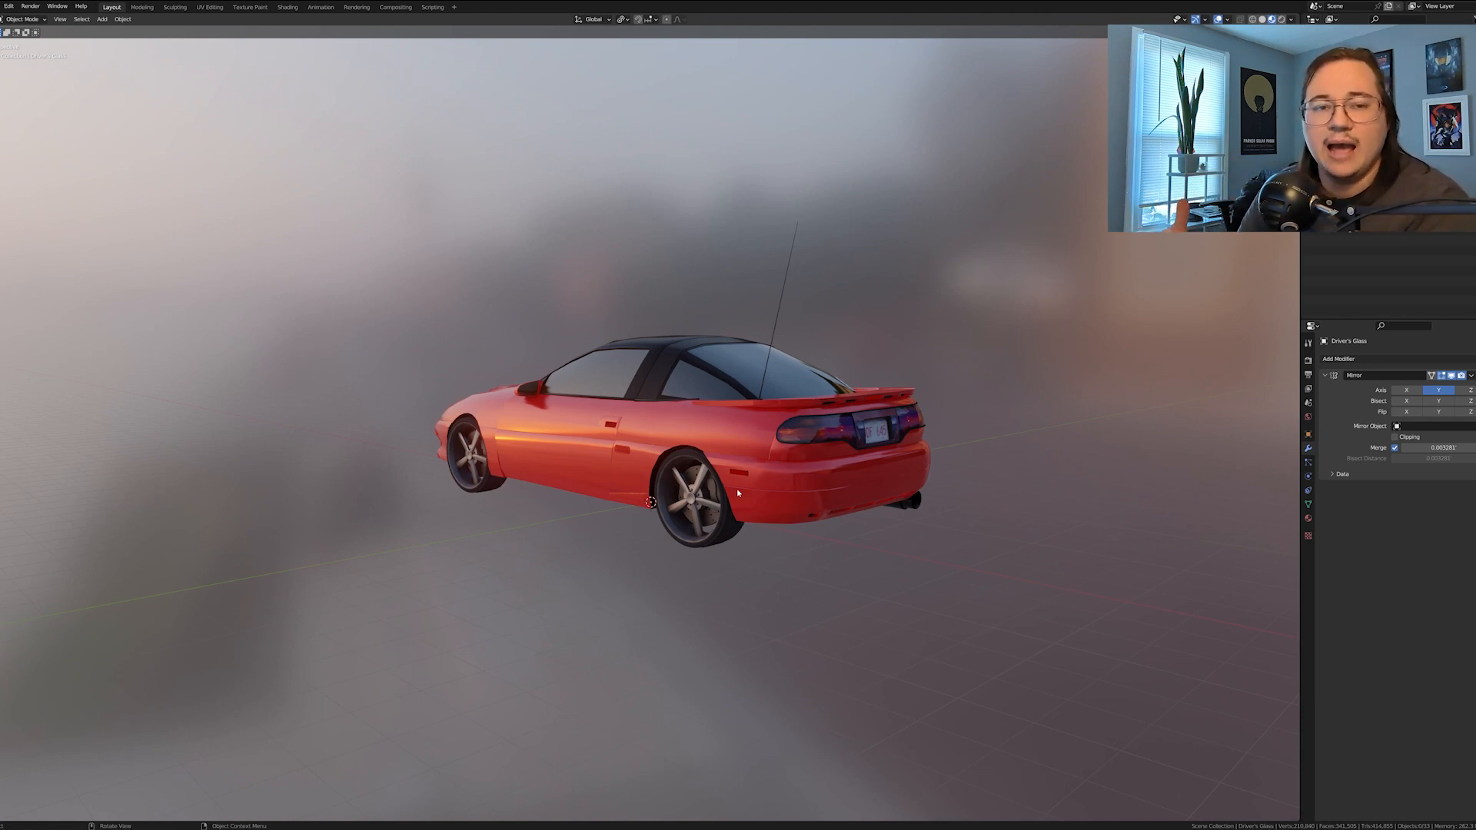
{"action": "middle_click_drag", "start_coordinate": [736, 487], "coordinate": [822, 533]}
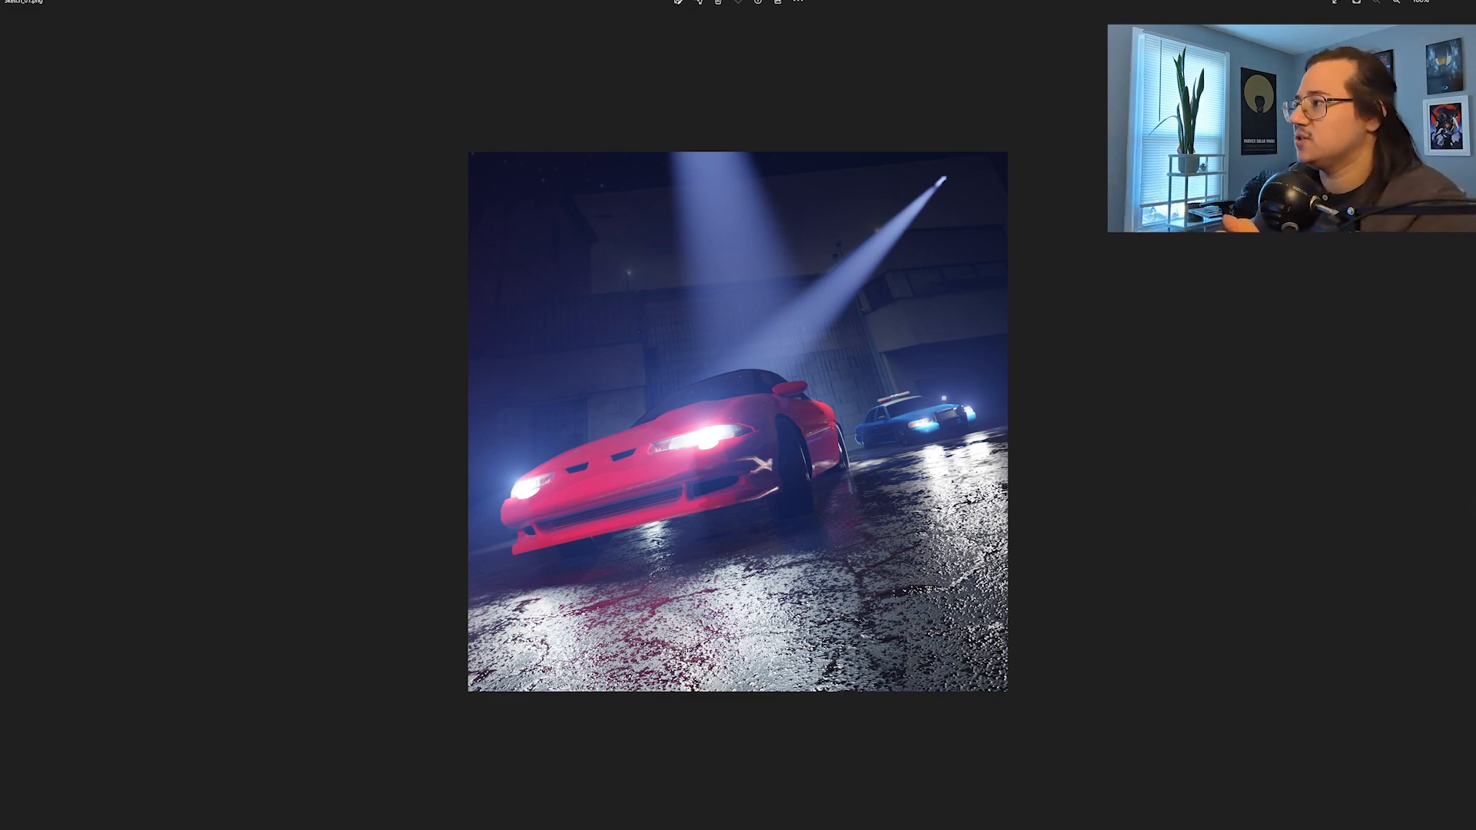
Leave the sketch image and inspect the 3D scene's cars, walls and bent gates from several angles, ending in the camera view
{"action": "left_click", "coordinate": [1449, 3]}
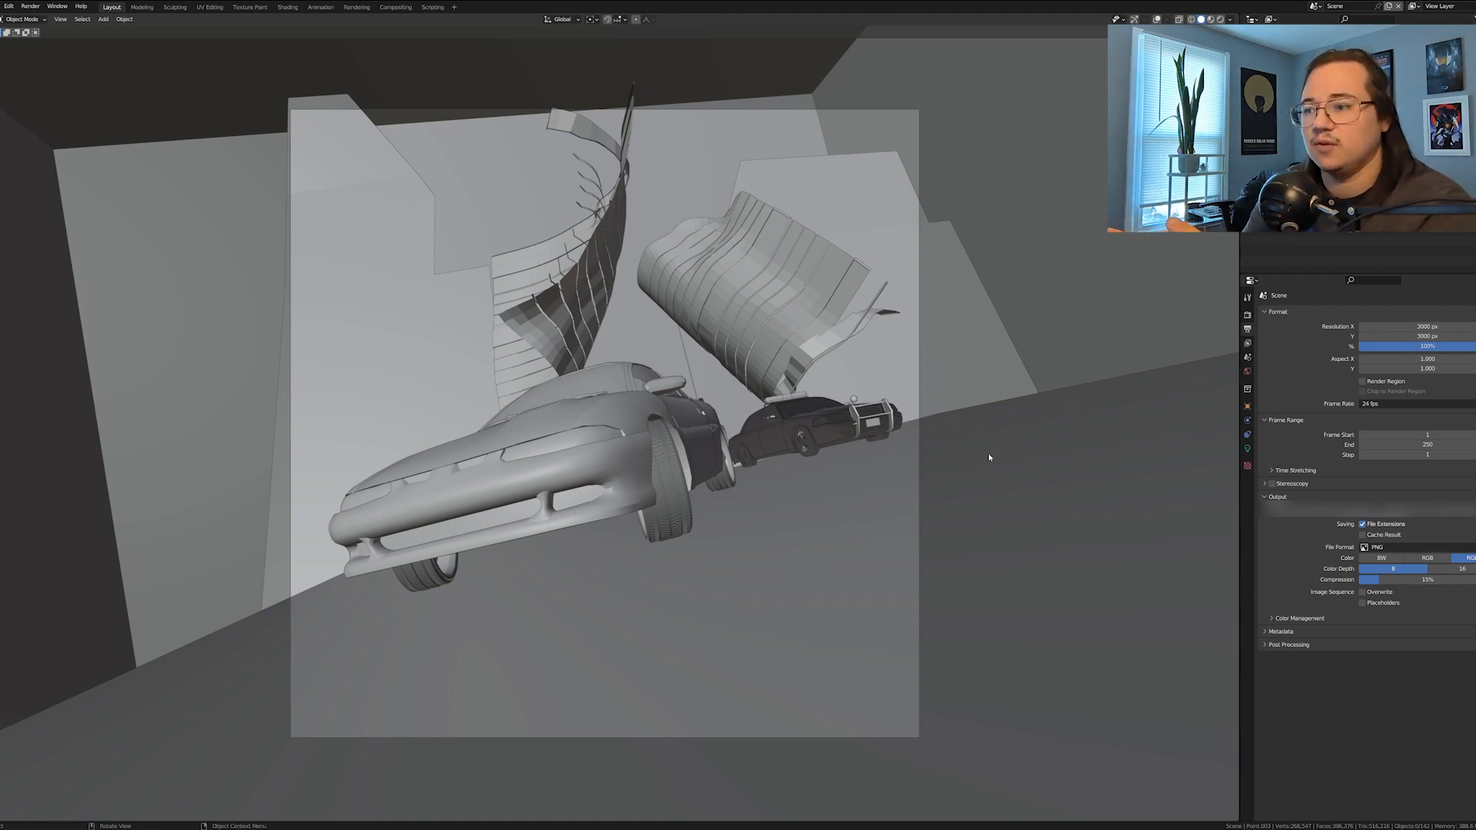
{"action": "left_click", "coordinate": [797, 368]}
{"action": "middle_click_drag", "start_coordinate": [797, 368], "coordinate": [703, 377]}
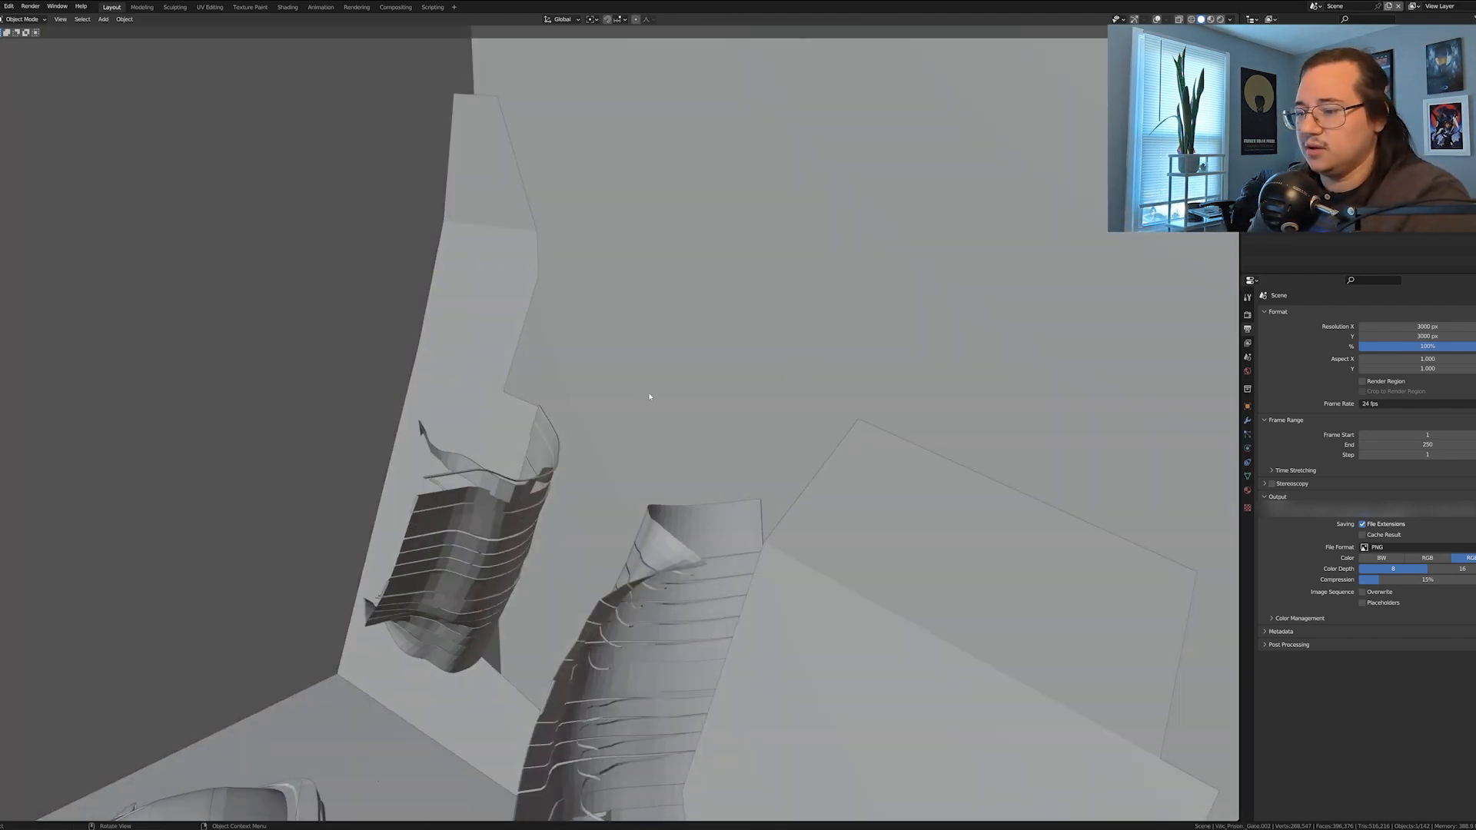
{"action": "scroll", "coordinate": [703, 376], "scroll_direction": "down", "scroll_amount": 5}
{"action": "scroll", "coordinate": [648, 562], "scroll_direction": "up", "scroll_amount": 4}
{"action": "middle_click_drag", "start_coordinate": [647, 561], "coordinate": [808, 269], "text": "shift"}
{"action": "scroll", "coordinate": [676, 492], "scroll_direction": "up", "scroll_amount": 3}
{"action": "middle_click_drag", "start_coordinate": [677, 492], "coordinate": [675, 526]}
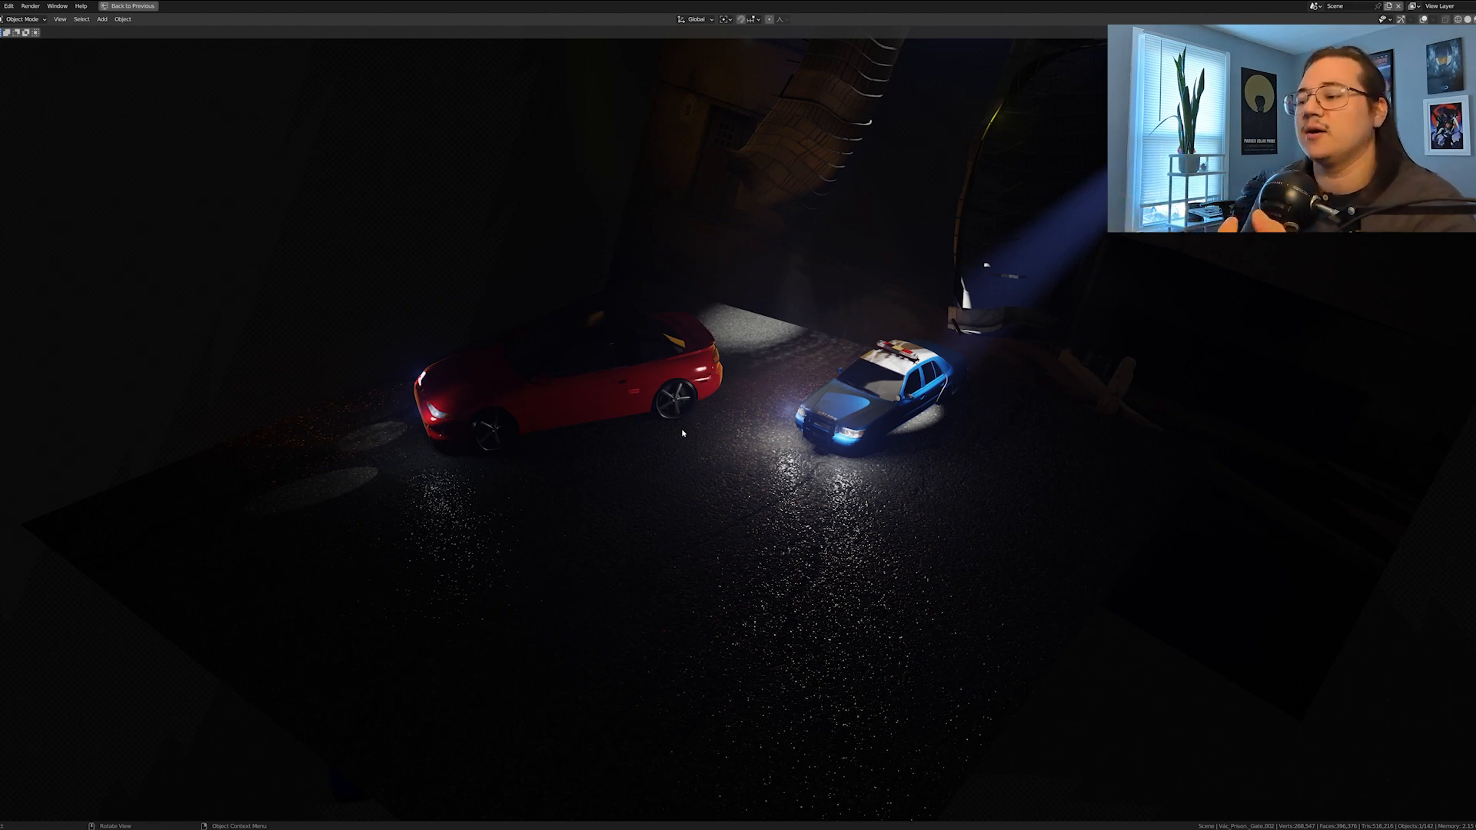
{"action": "middle_click_drag", "start_coordinate": [682, 433], "coordinate": [987, 328]}
{"action": "key", "text": "KP_0"}
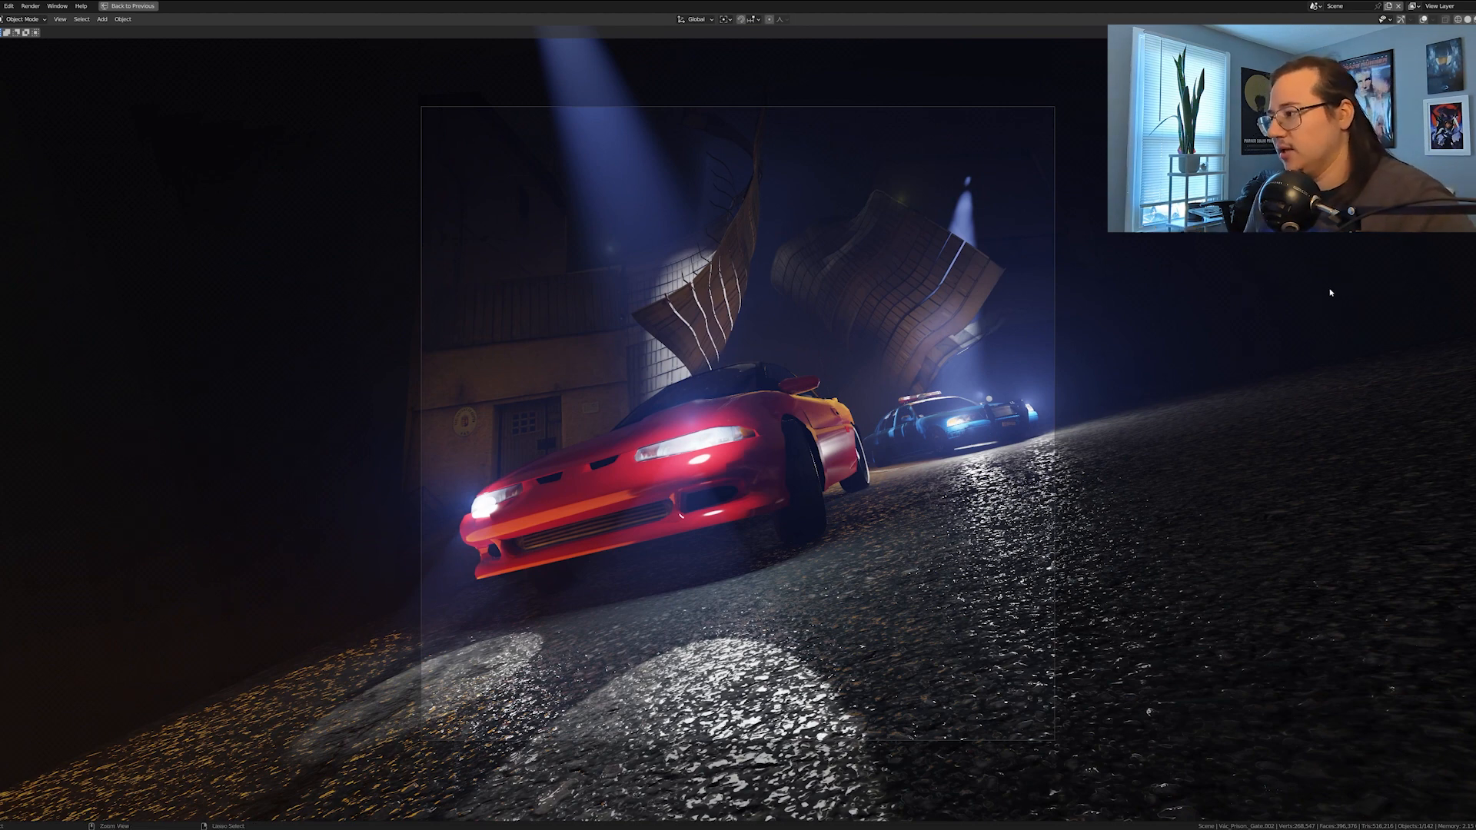
Try pulling a face of the bent gate behind the red car outward about 3.6 m with proportional editing, and undo it
{"action": "key", "text": "ctrl+space"}
{"action": "key", "text": "Tab"}
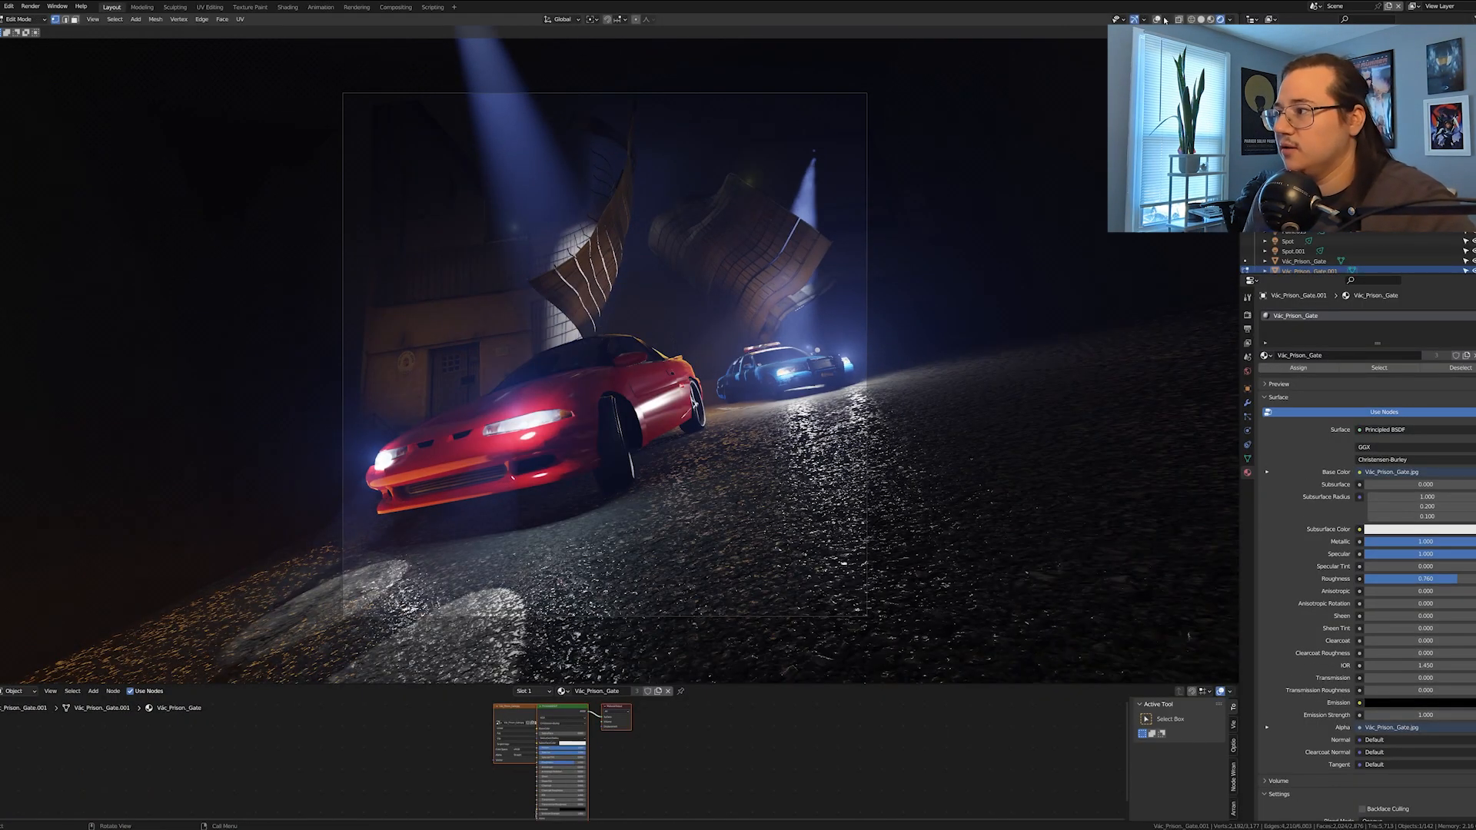
{"action": "left_click", "coordinate": [551, 285]}
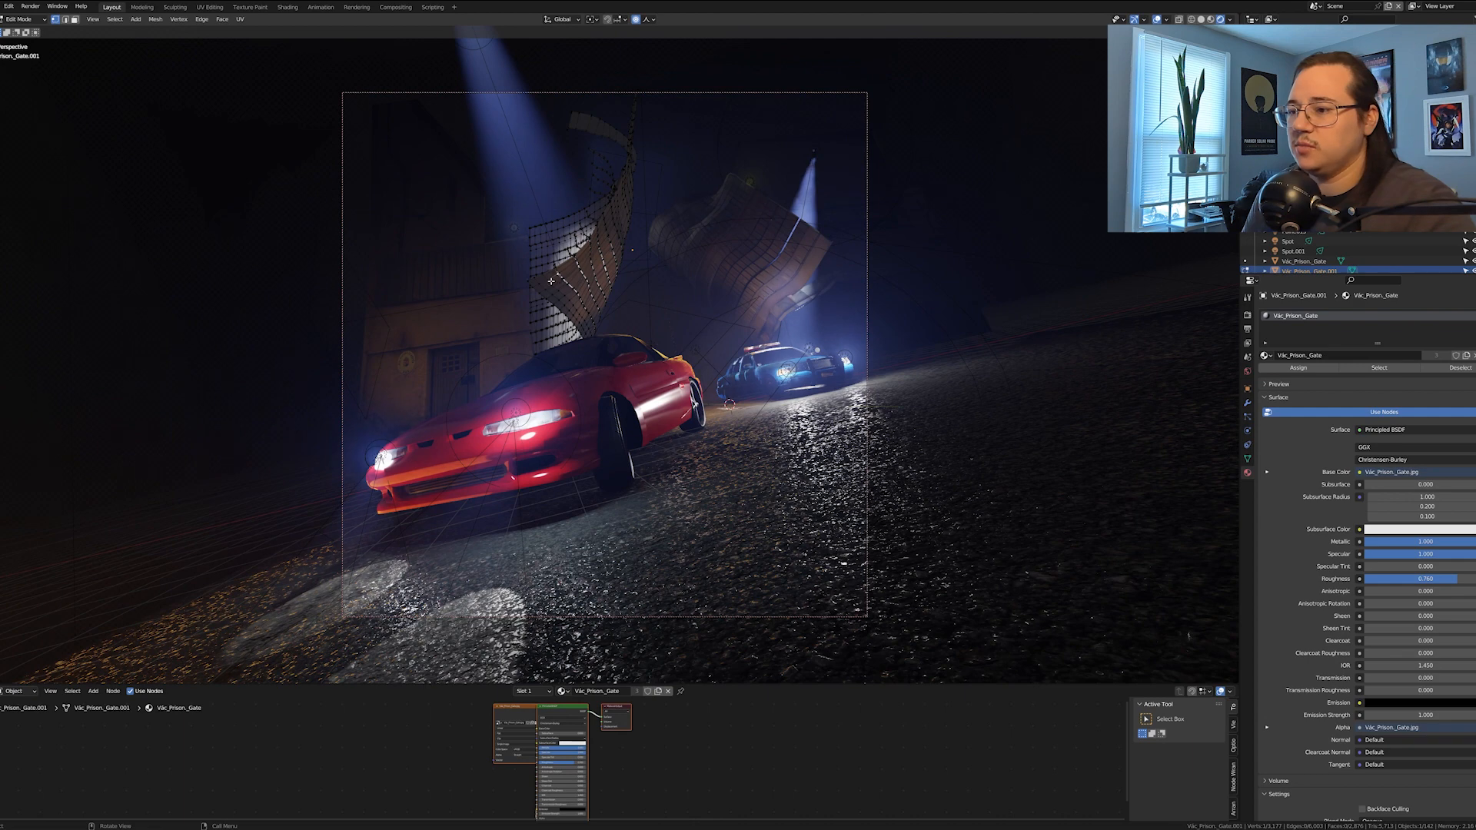
{"action": "key", "text": "o"}
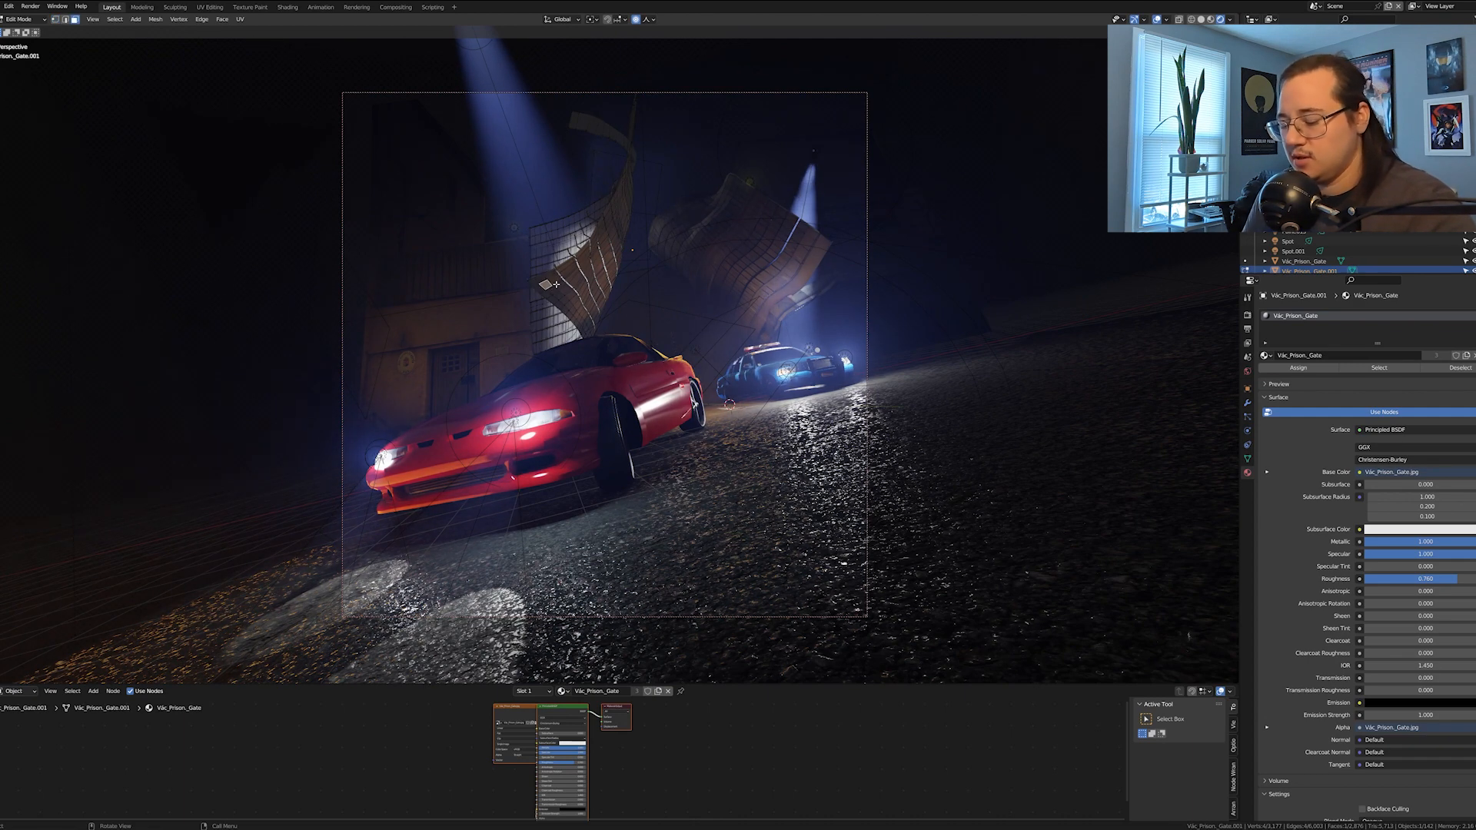
{"action": "key", "text": "g"}
{"action": "scroll", "coordinate": [599, 292], "scroll_direction": "down", "scroll_amount": 8}
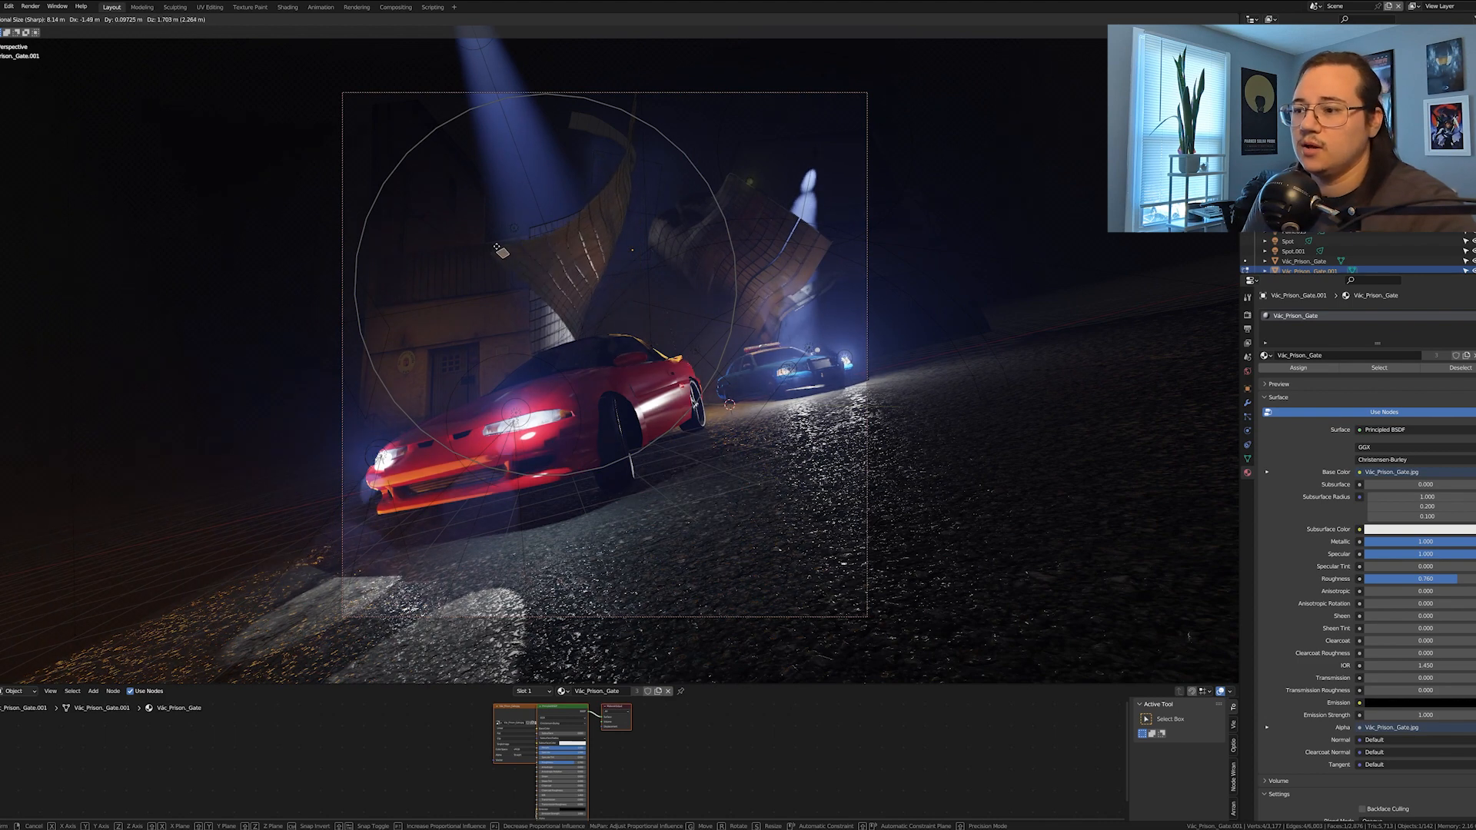
{"action": "scroll", "coordinate": [478, 238], "scroll_direction": "down", "scroll_amount": 6}
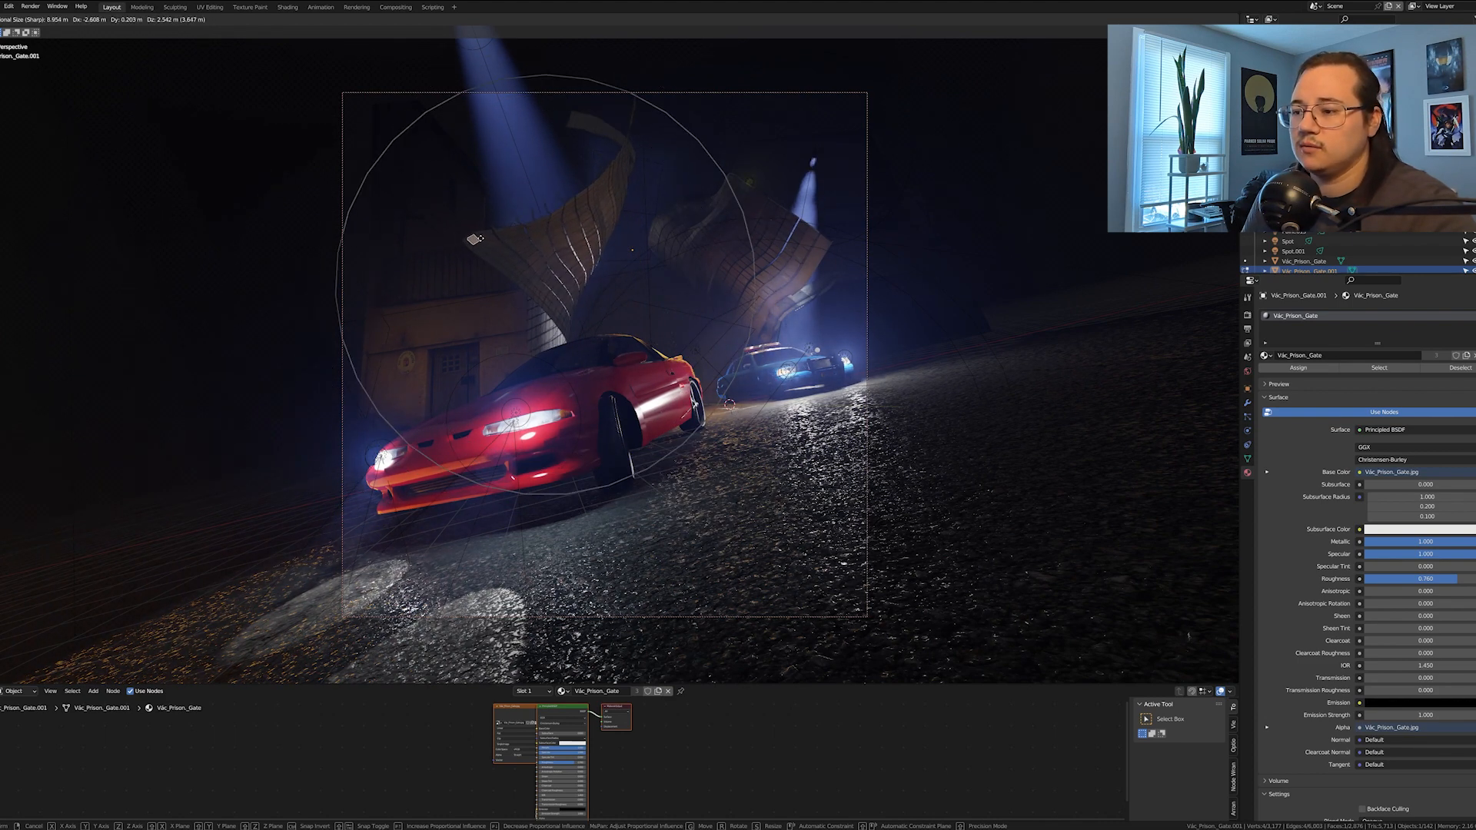
{"action": "left_click", "coordinate": [470, 237]}
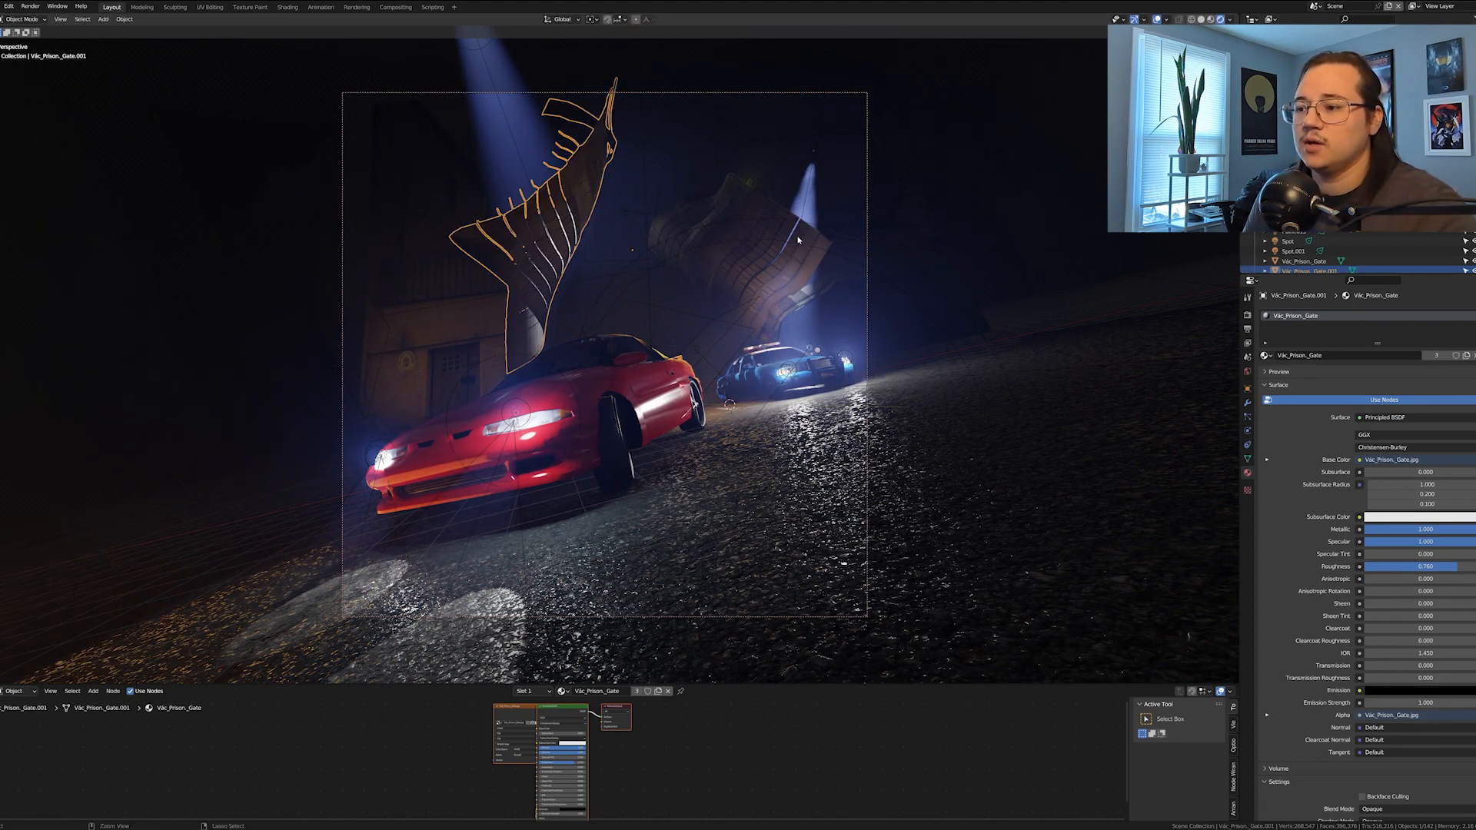
{"action": "key", "text": "ctrl+z"}
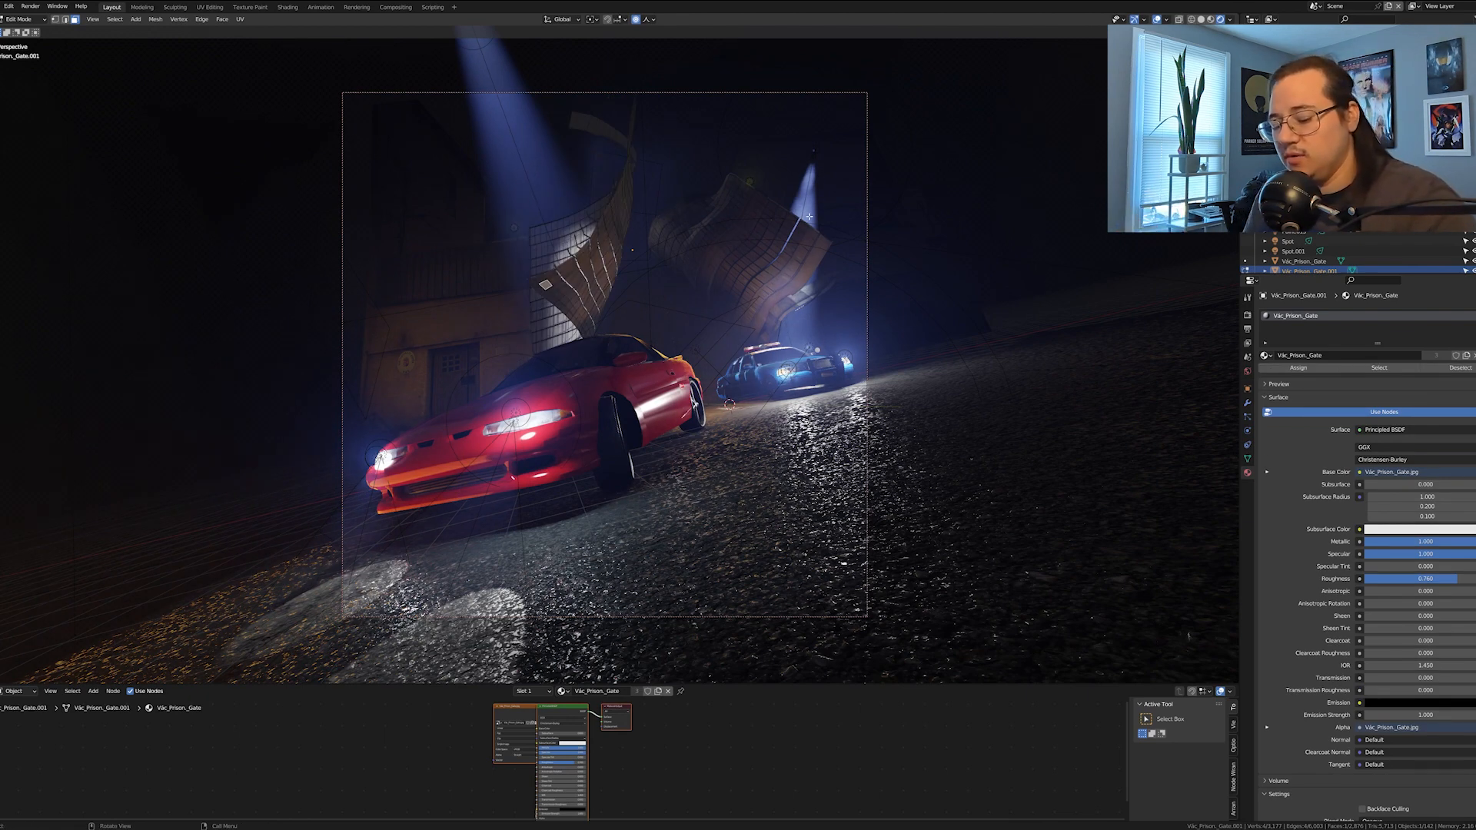
{"action": "key", "text": "Tab"}
Select the flat prison gate and examine the layout of both cars and the gates from above
{"action": "left_click", "coordinate": [654, 230]}
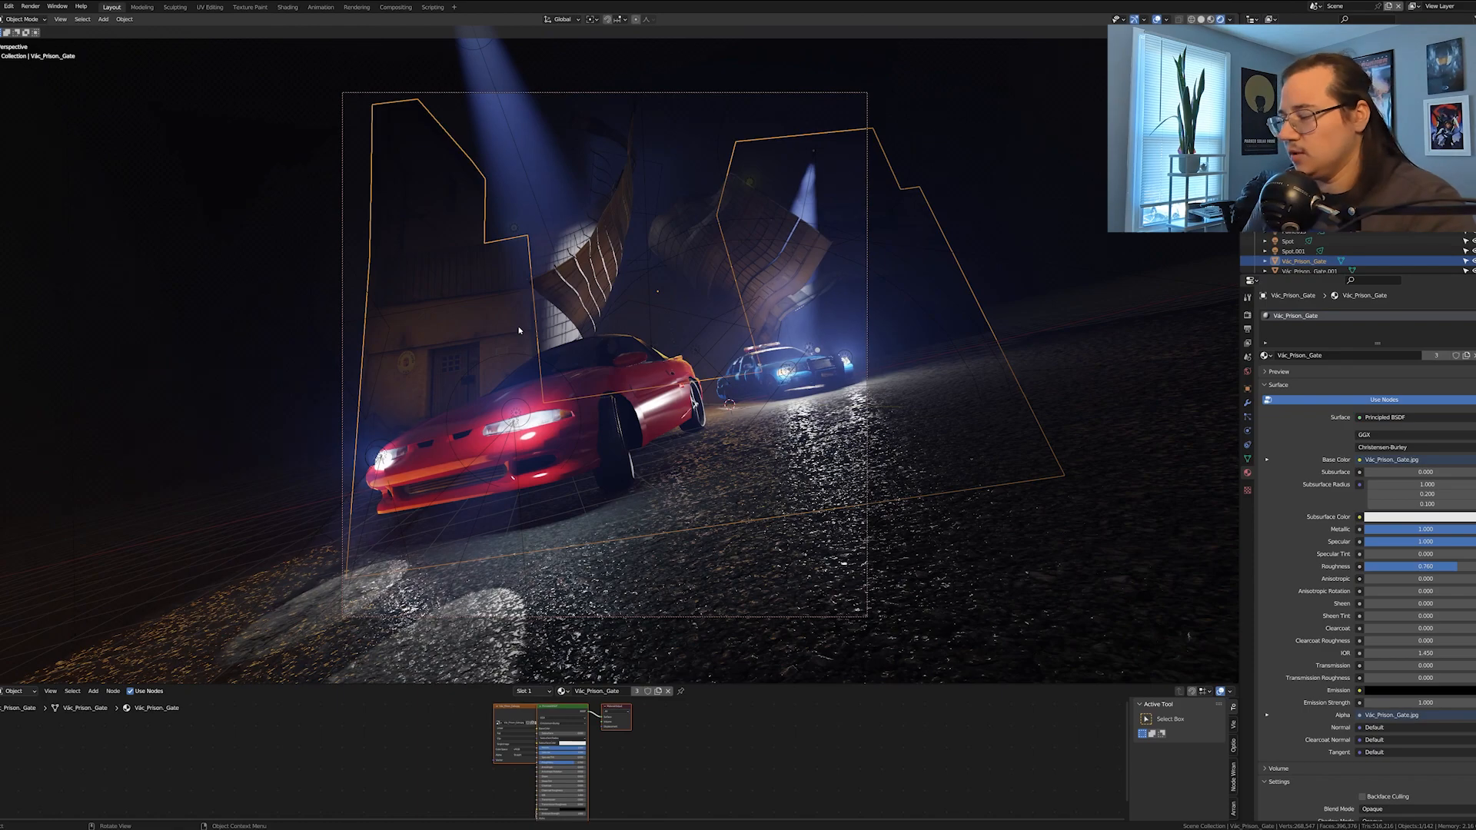
{"action": "key", "text": "KP_Decimal"}
{"action": "scroll", "coordinate": [525, 329], "scroll_direction": "down", "scroll_amount": 5}
{"action": "left_click", "coordinate": [1038, 254]}
{"action": "middle_click_drag", "start_coordinate": [1038, 254], "coordinate": [802, 400]}
{"action": "scroll", "coordinate": [907, 331], "scroll_direction": "up", "scroll_amount": 2}
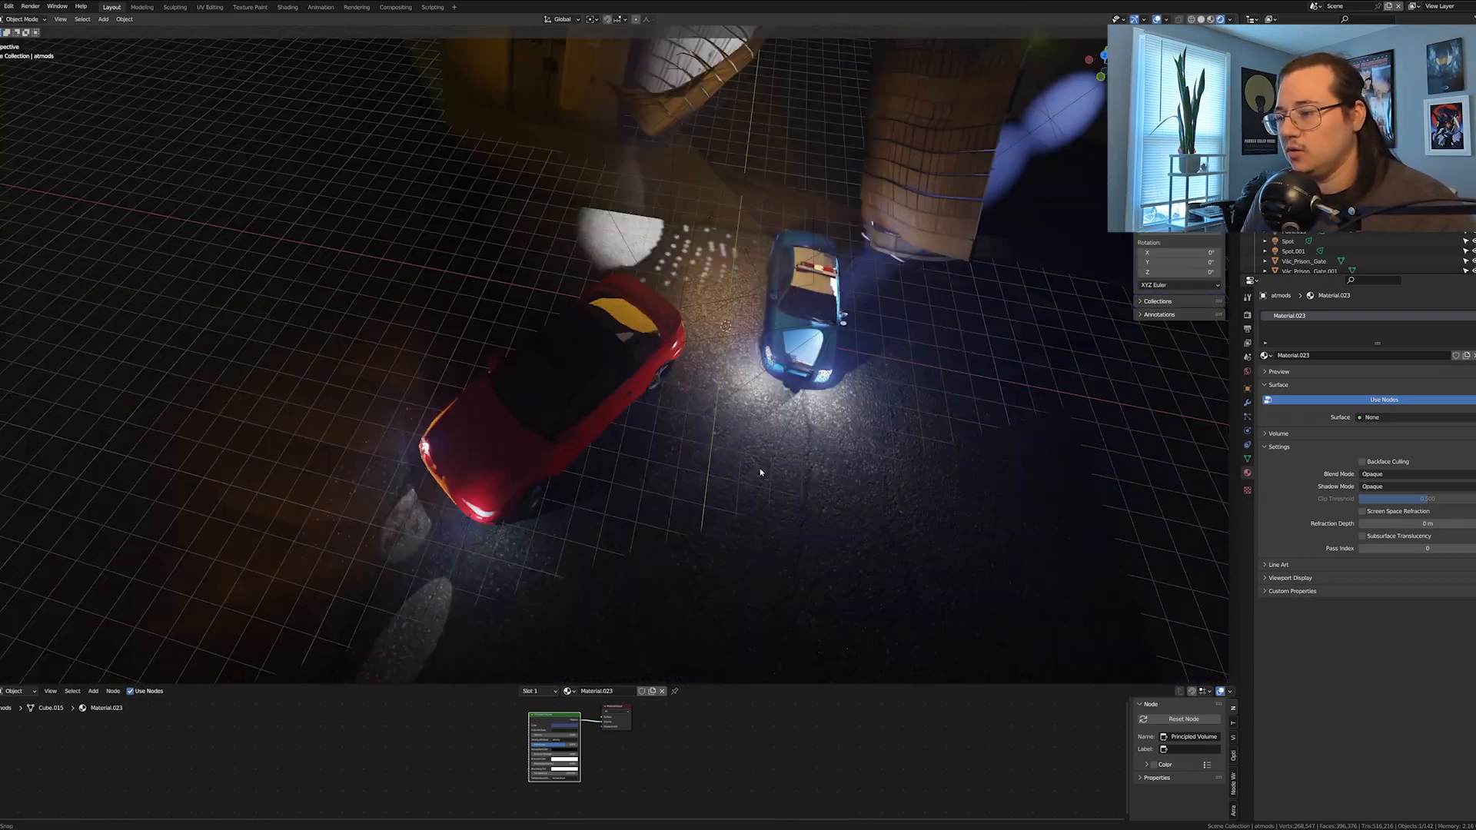
{"action": "middle_click_drag", "start_coordinate": [761, 472], "coordinate": [731, 418]}
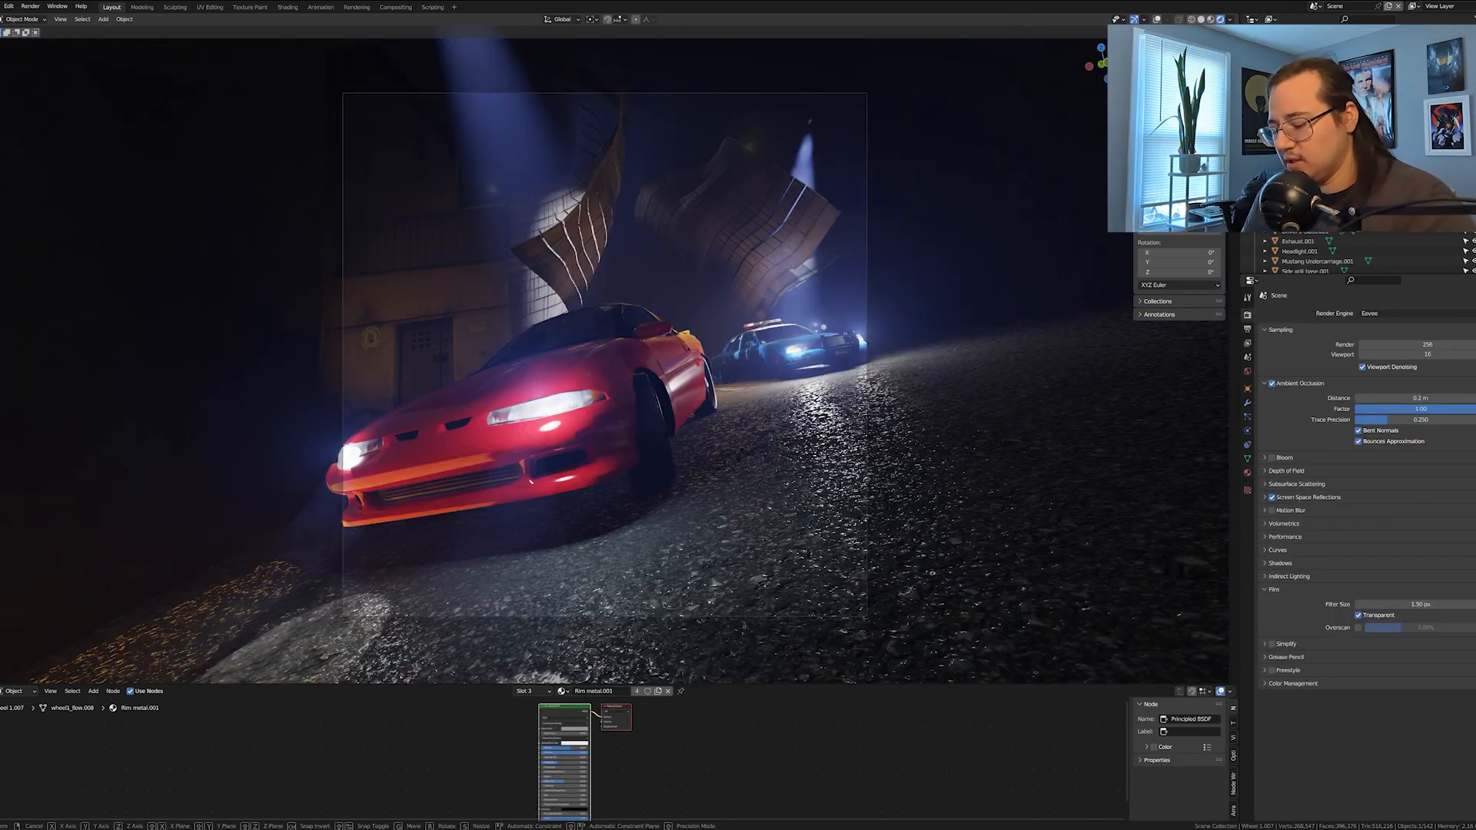
Try to move the selected object along the global Z axis in the camera view
{"action": "key", "text": "g"}
{"action": "key", "text": "z"}
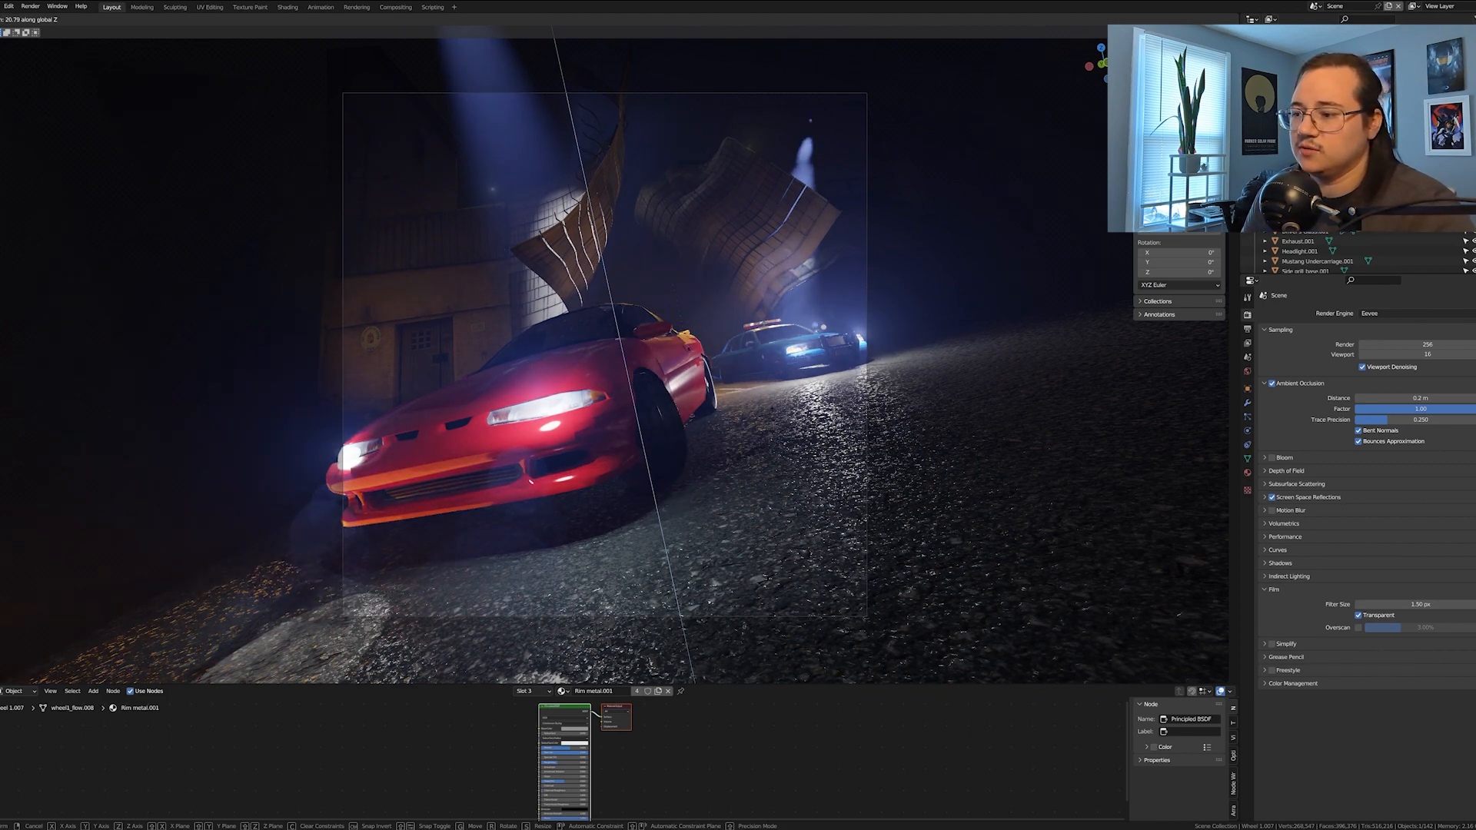
{"action": "left_click", "coordinate": [783, 436]}
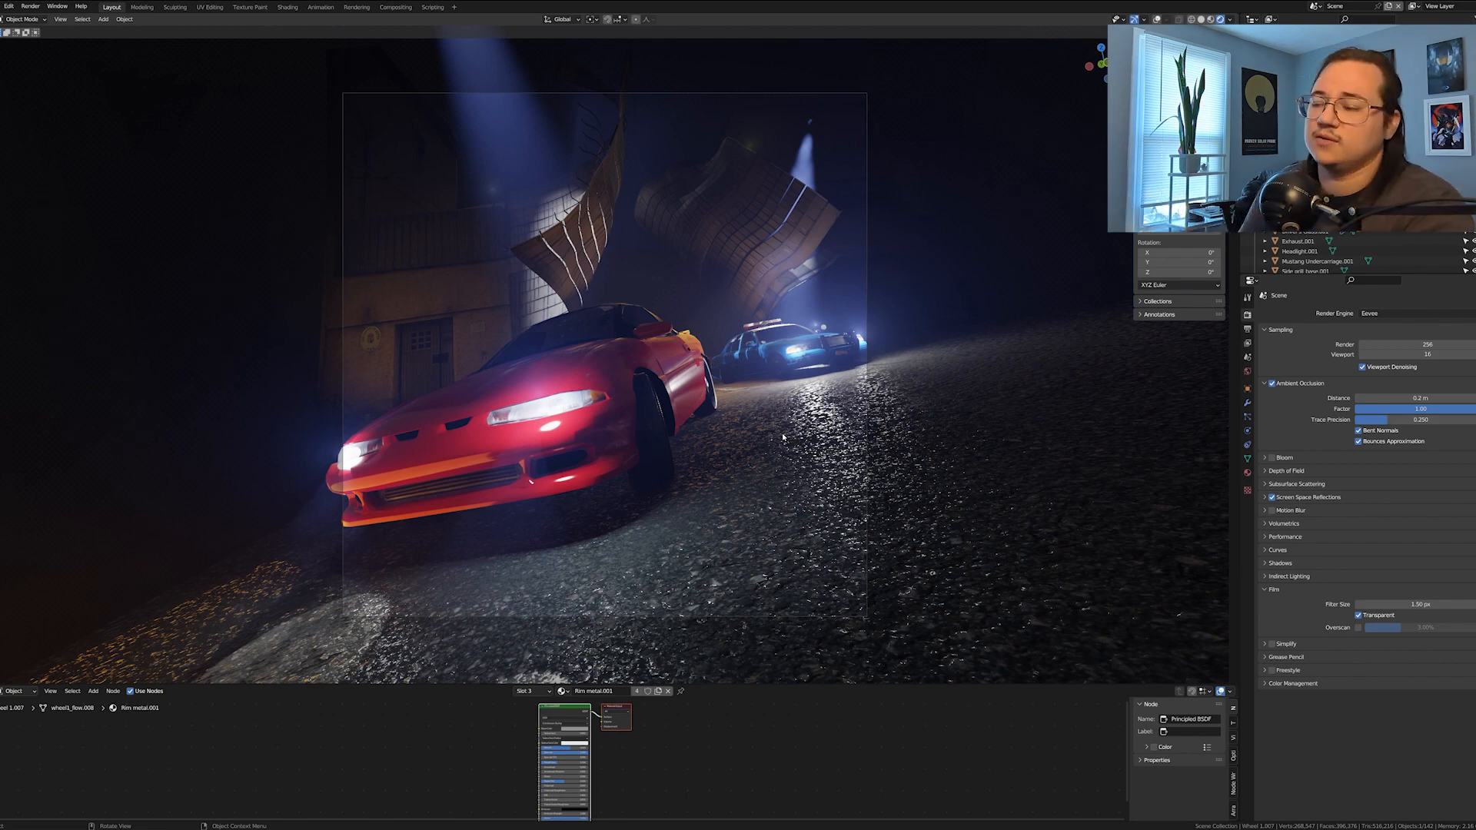
{"action": "scroll", "coordinate": [782, 437], "scroll_direction": "down", "scroll_amount": 2}
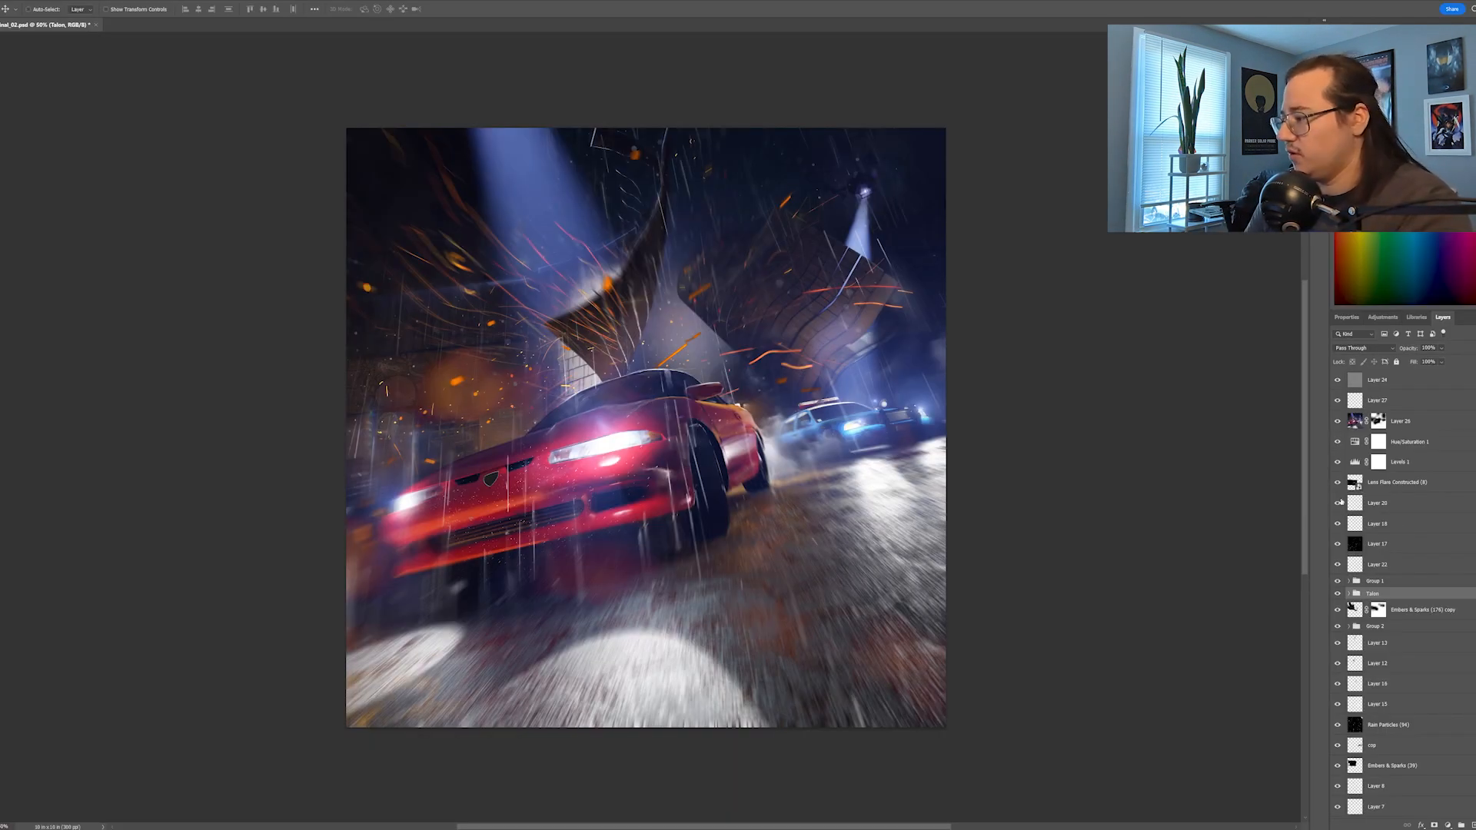
Hide the effect layers and groups from Layer 24 at the top of the stack down to Rain Particles (94)
{"action": "left_click_drag", "start_coordinate": [1338, 380], "coordinate": [1338, 649]}
{"action": "left_click_drag", "start_coordinate": [1340, 722], "coordinate": [1333, 767]}
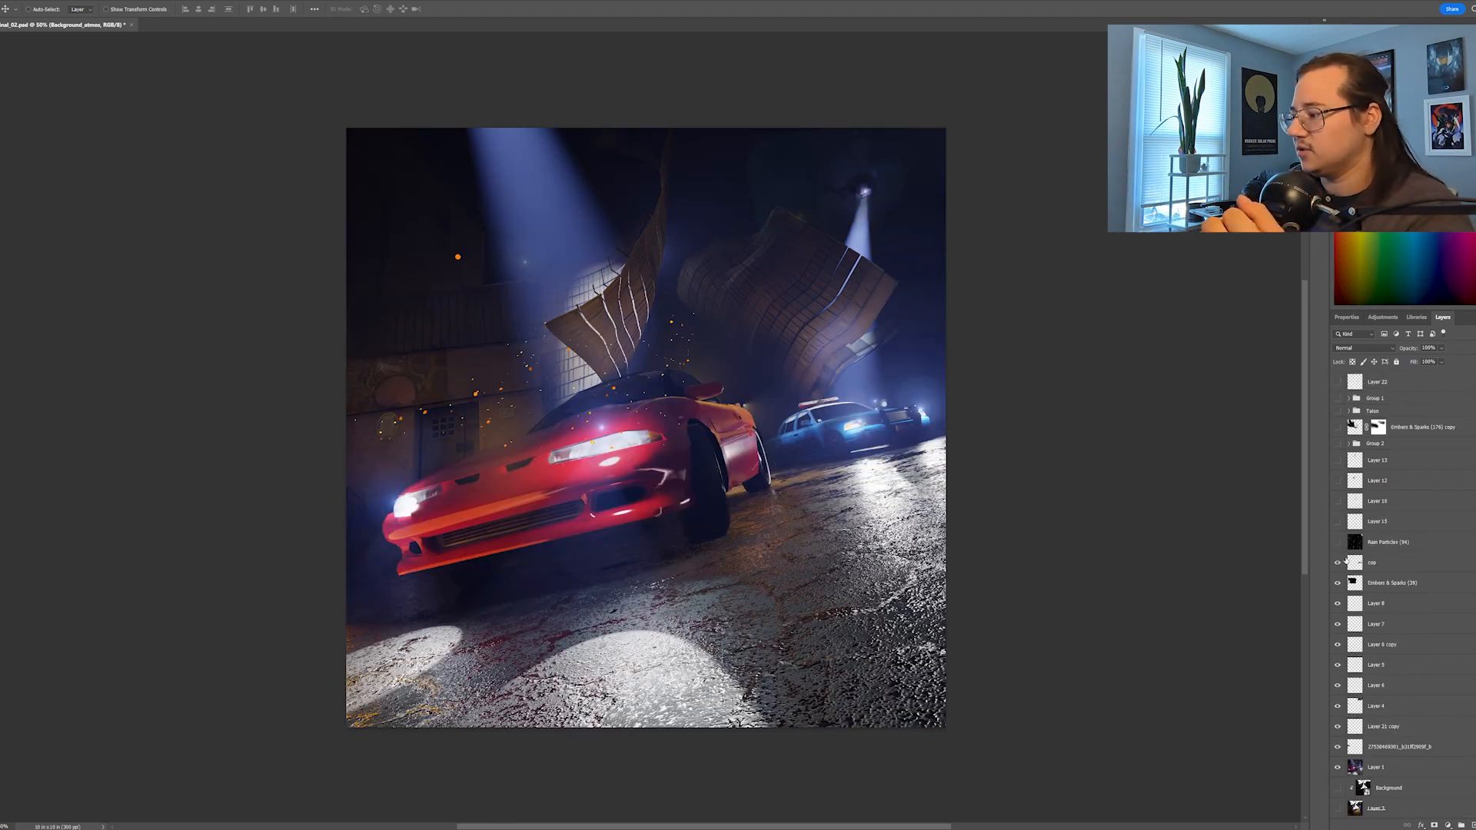
Make the Rain Particles (94) layer and Layers 15, 16, 12 and 13 visible again
{"action": "scroll", "coordinate": [1346, 601], "scroll_direction": "up", "scroll_amount": 4}
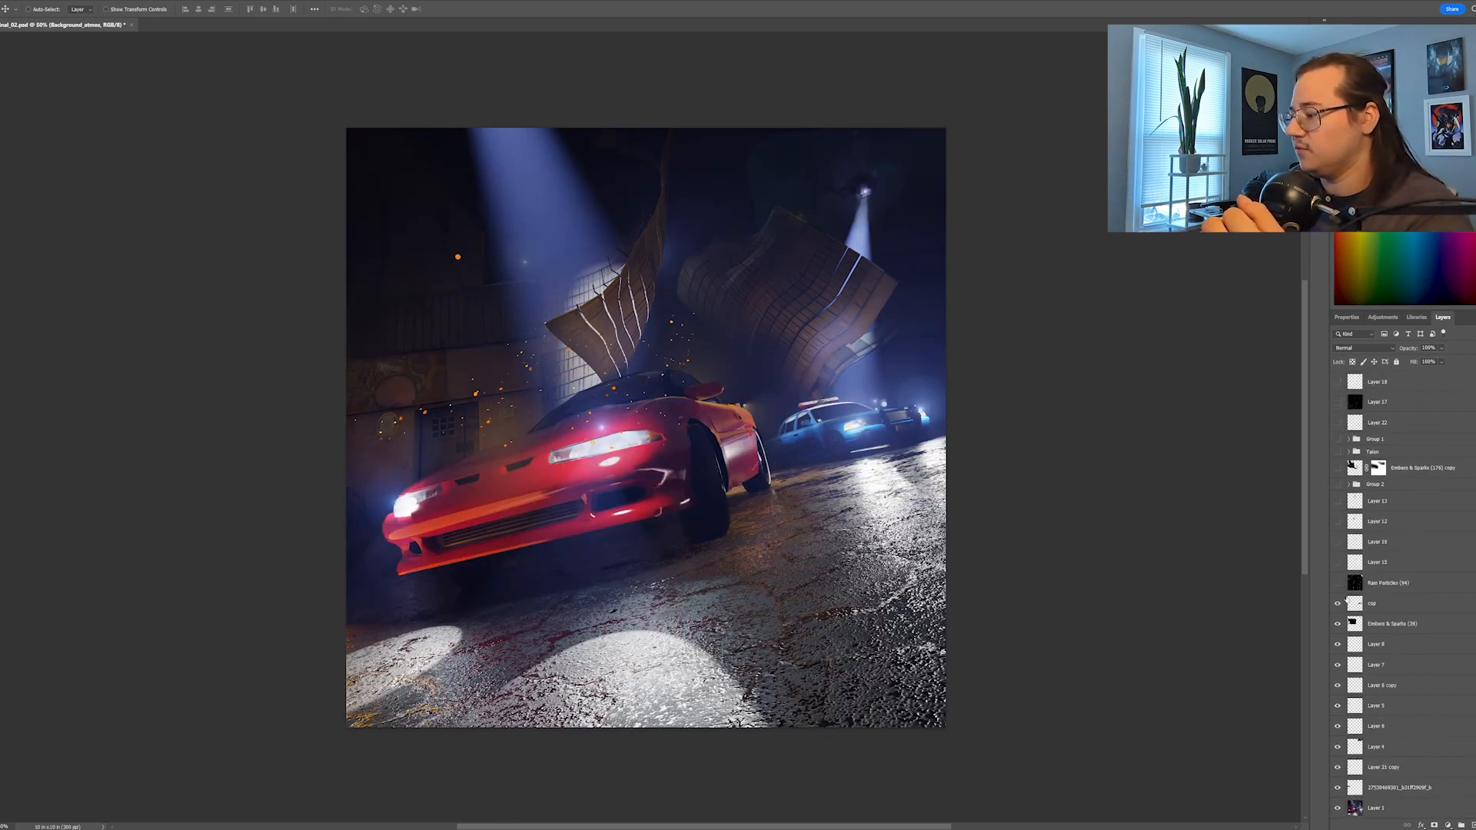
{"action": "left_click", "coordinate": [1337, 624]}
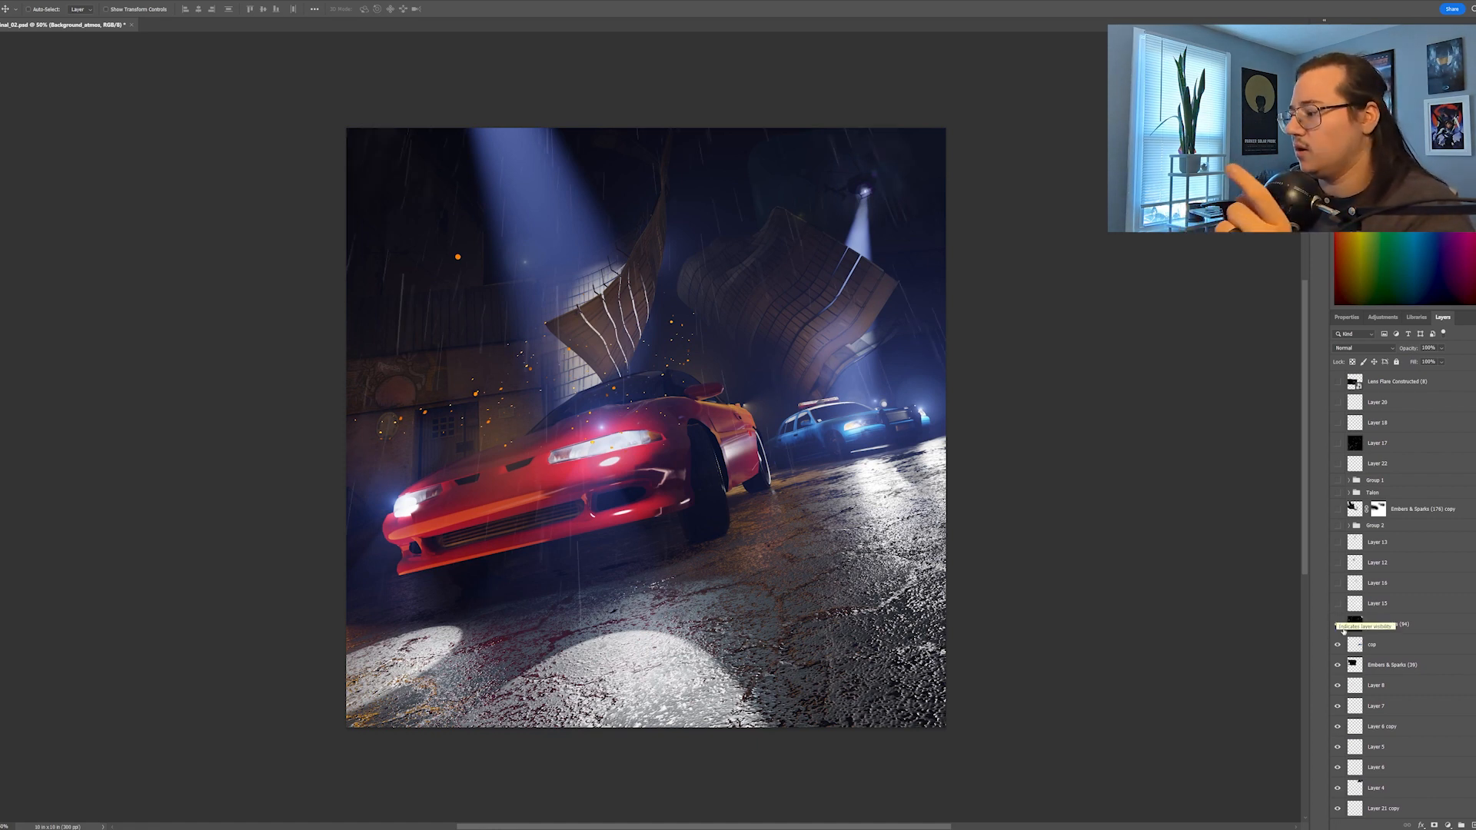
{"action": "left_click", "coordinate": [1338, 626]}
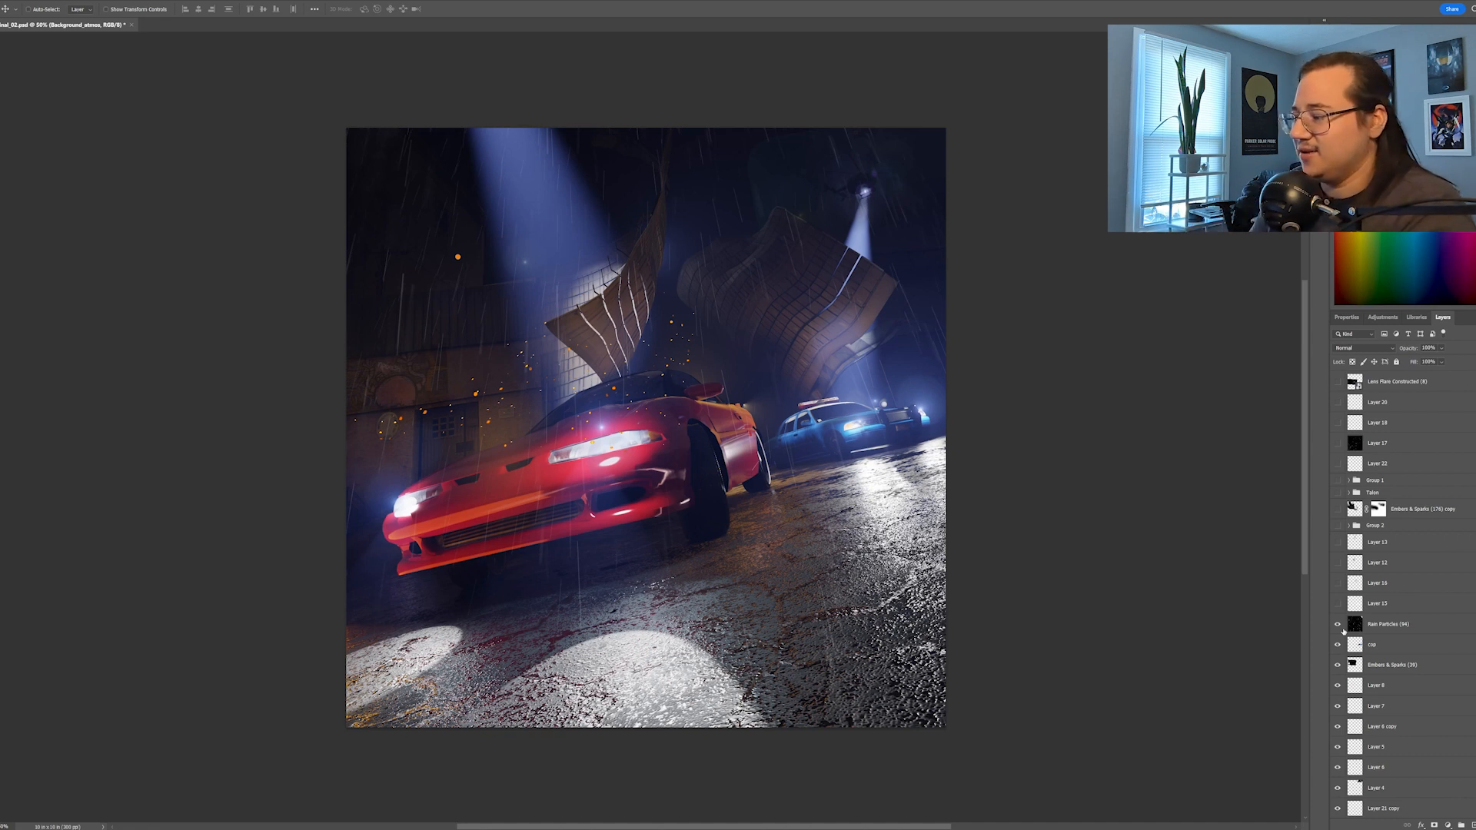
{"action": "left_click_drag", "start_coordinate": [1338, 604], "coordinate": [1336, 544]}
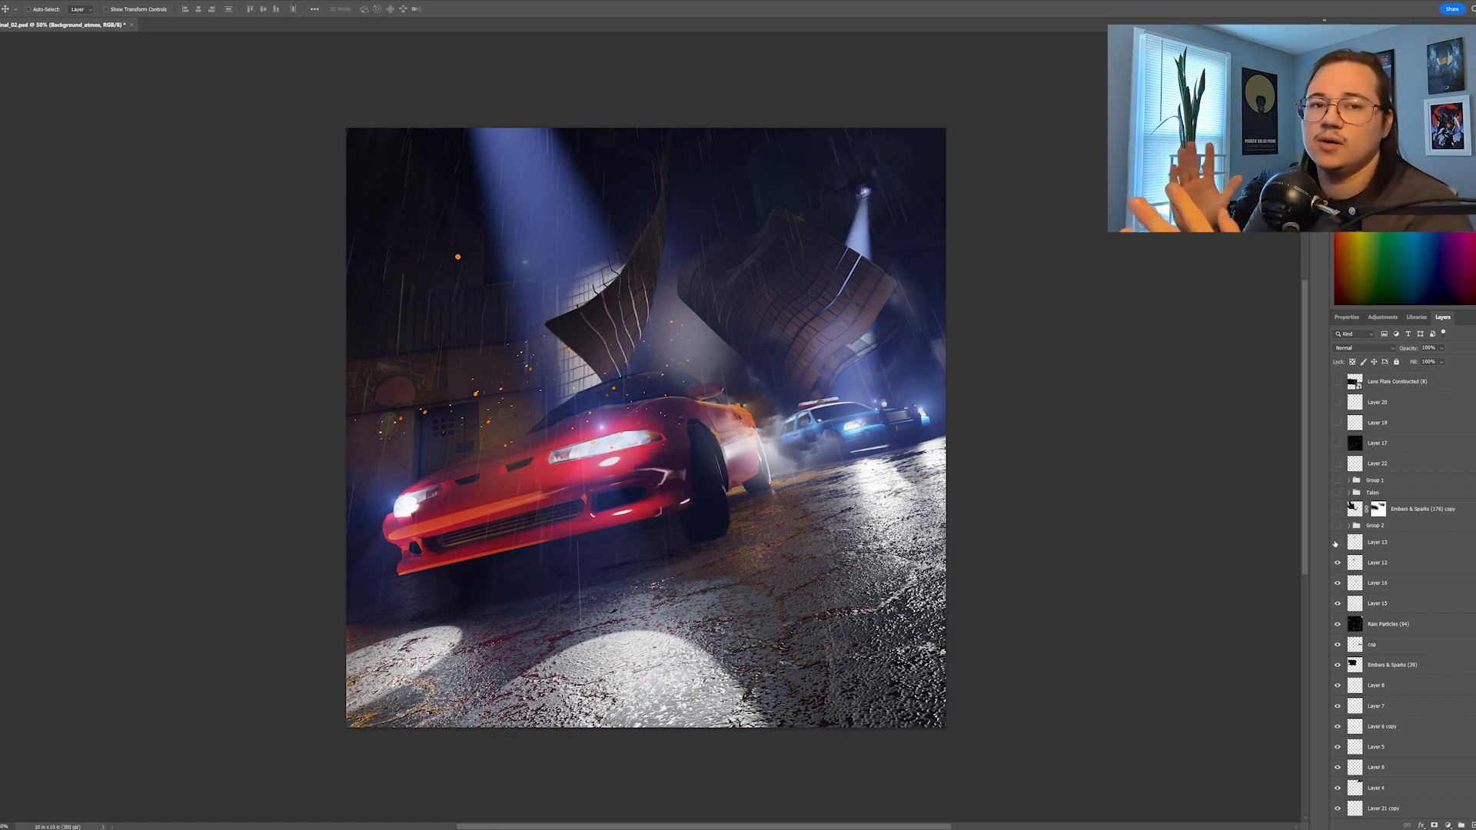
{"action": "left_click", "coordinate": [1336, 543]}
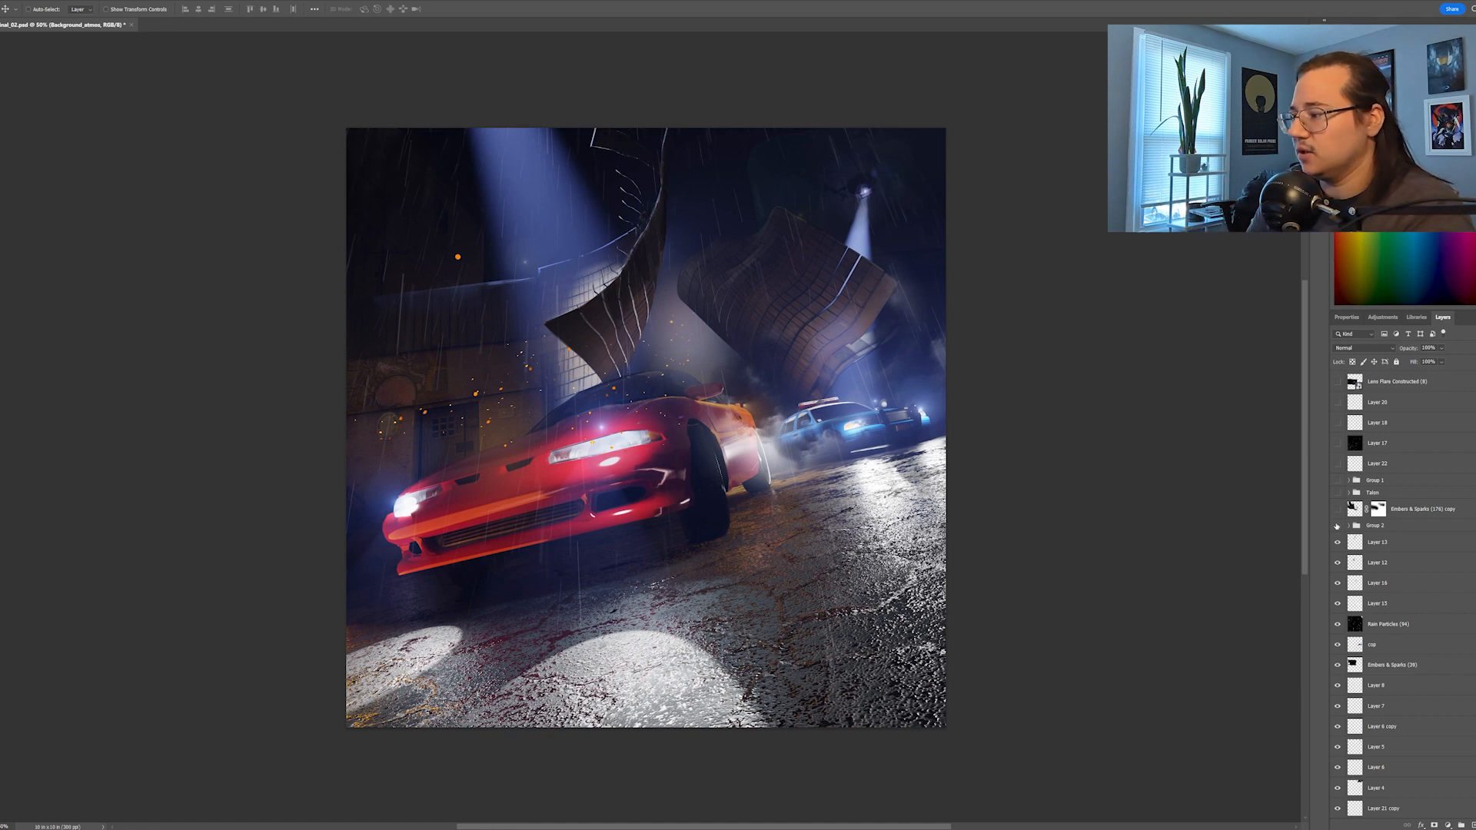
Turn on Group 2, the Embers & Sparks (176) copy layer and the Talon group
{"action": "left_click", "coordinate": [1337, 526]}
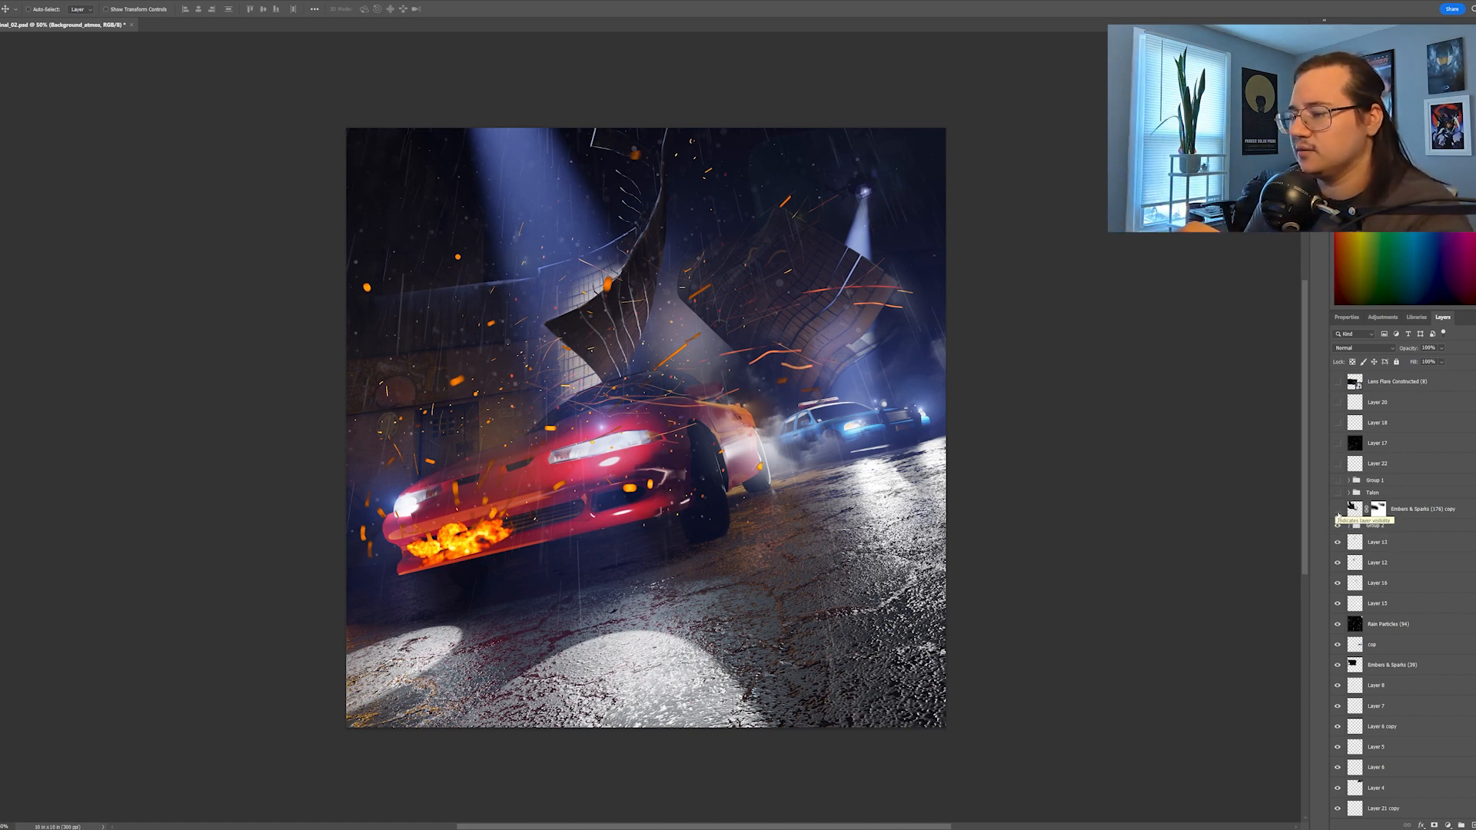
{"action": "left_click", "coordinate": [1338, 509]}
{"action": "left_click", "coordinate": [1338, 493]}
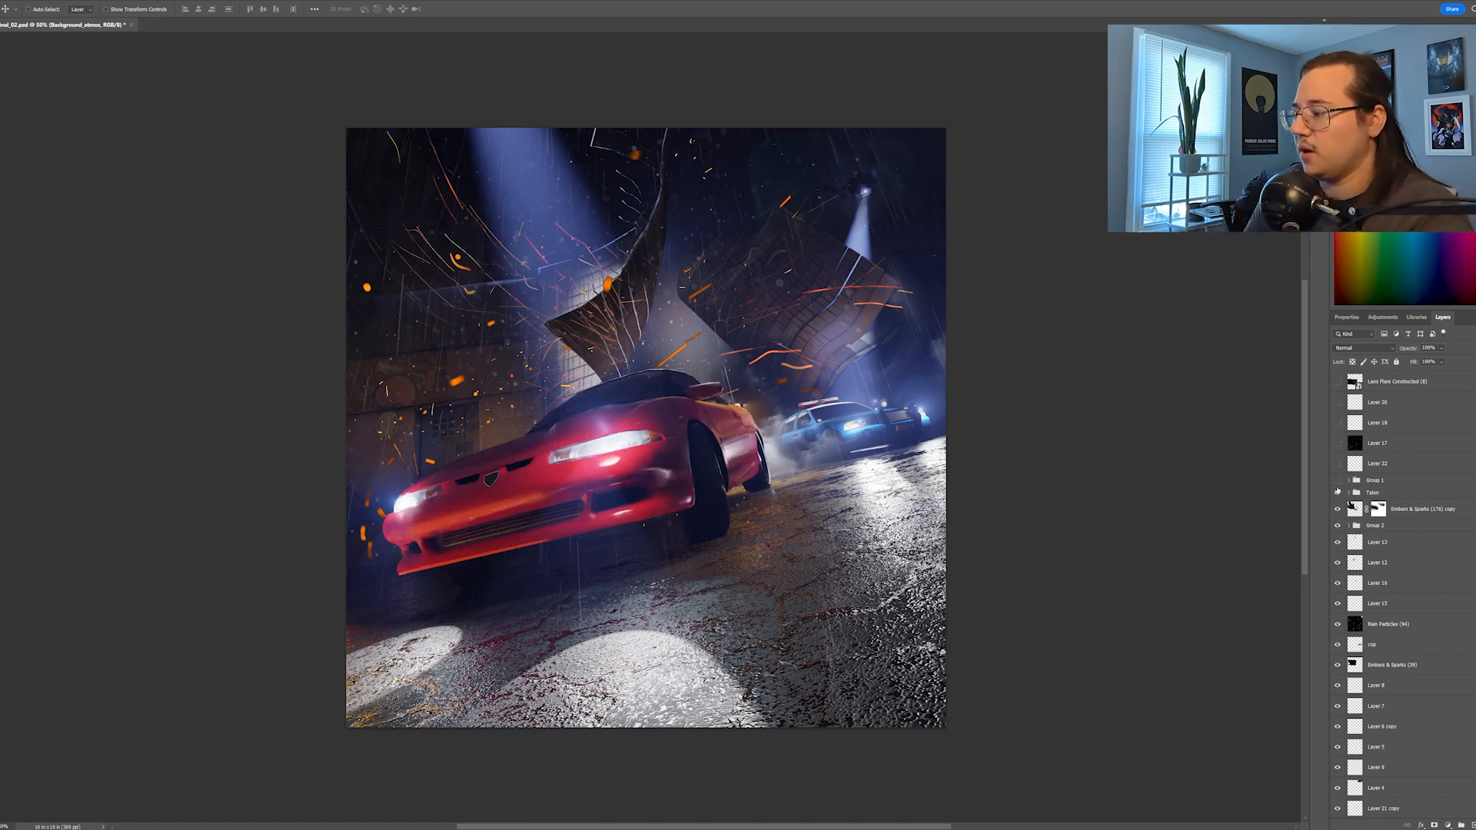
Expand the Talon group and toggle its upper overlay layers off and on to compare their effect on the car
{"action": "scroll", "coordinate": [1339, 500], "scroll_direction": "up", "scroll_amount": 1}
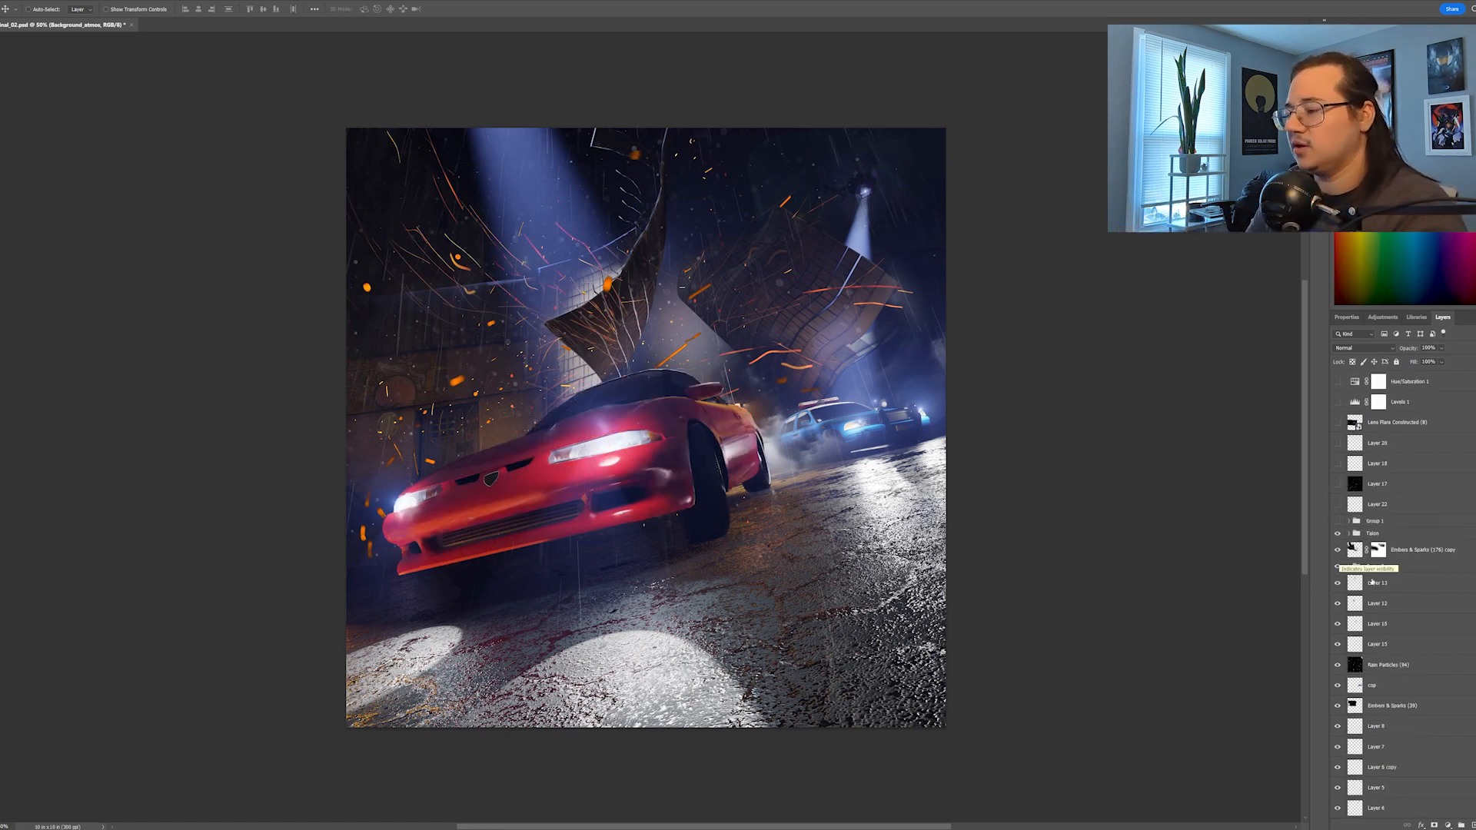
{"action": "left_click", "coordinate": [1349, 532]}
{"action": "scroll", "coordinate": [1347, 551], "scroll_direction": "down", "scroll_amount": 1}
{"action": "left_click", "coordinate": [1337, 509]}
{"action": "left_click", "coordinate": [1337, 529]}
{"action": "left_click", "coordinate": [1336, 550]}
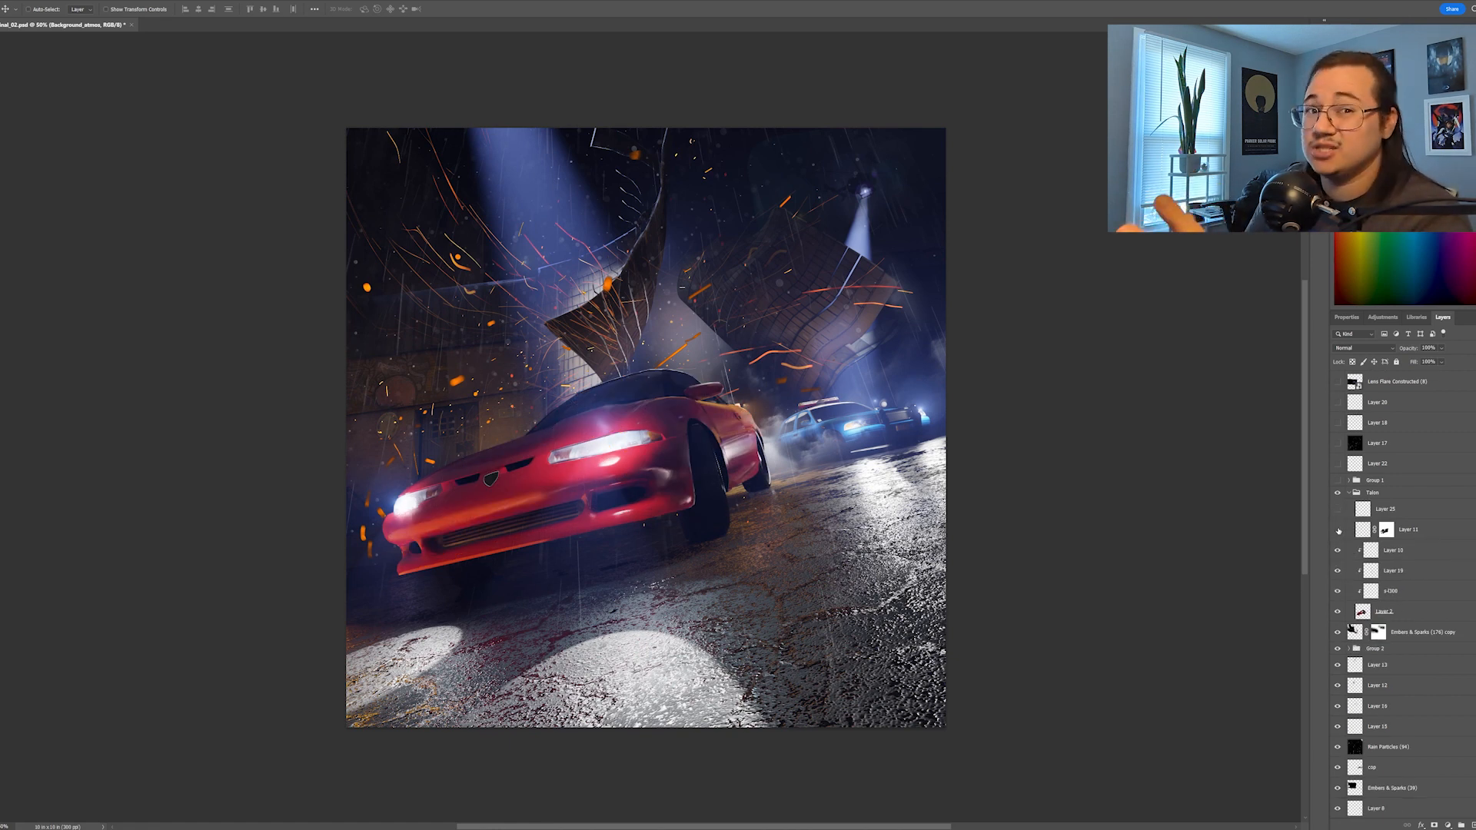
{"action": "left_click", "coordinate": [1339, 531]}
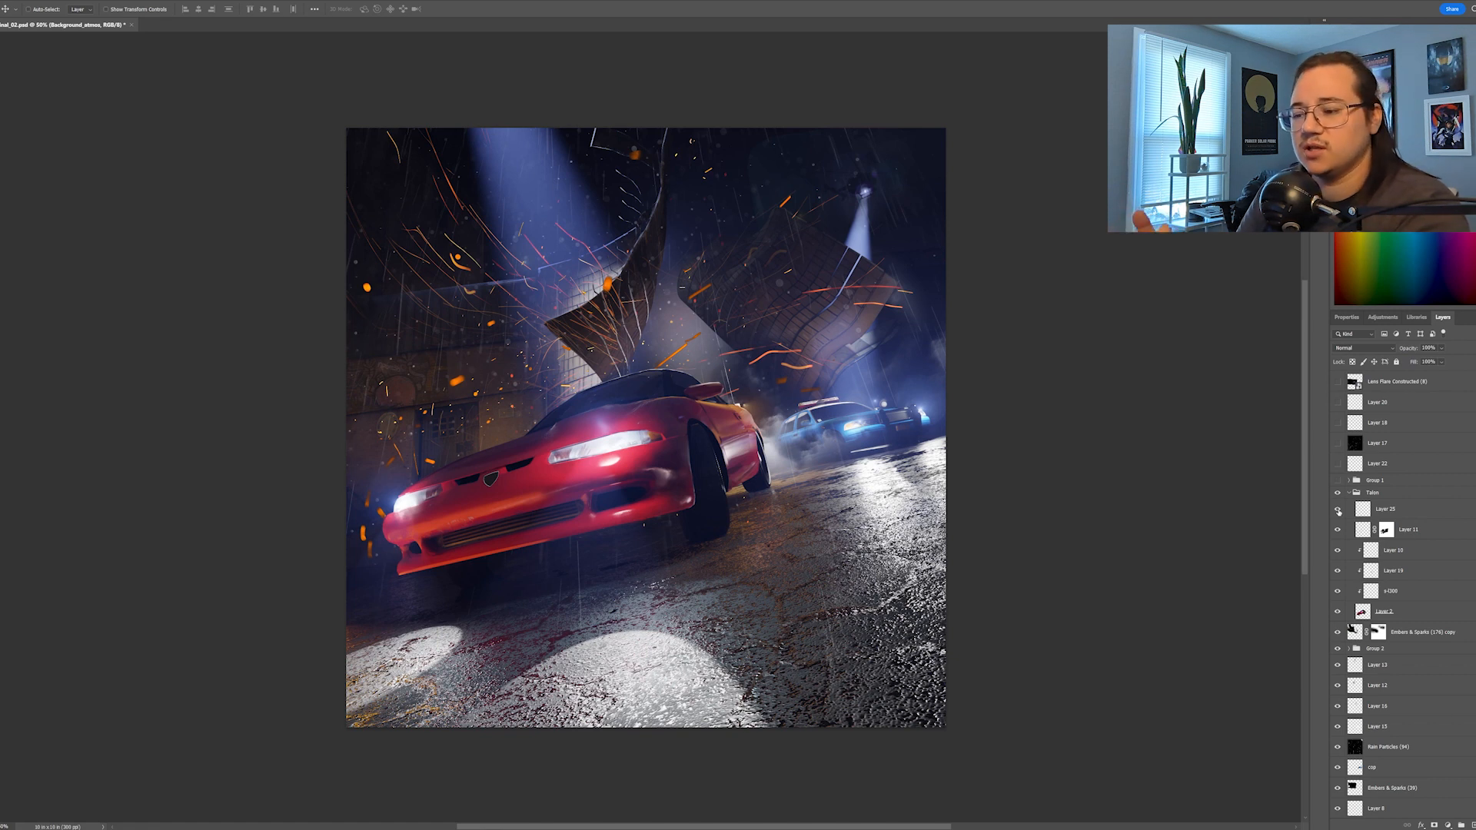
Turn on Group 1 and Layers 22, 17, 18 and 20 above the Talon group
{"action": "left_click", "coordinate": [1337, 479]}
{"action": "left_click", "coordinate": [1338, 464]}
{"action": "scroll", "coordinate": [1341, 481], "scroll_direction": "up", "scroll_amount": 3}
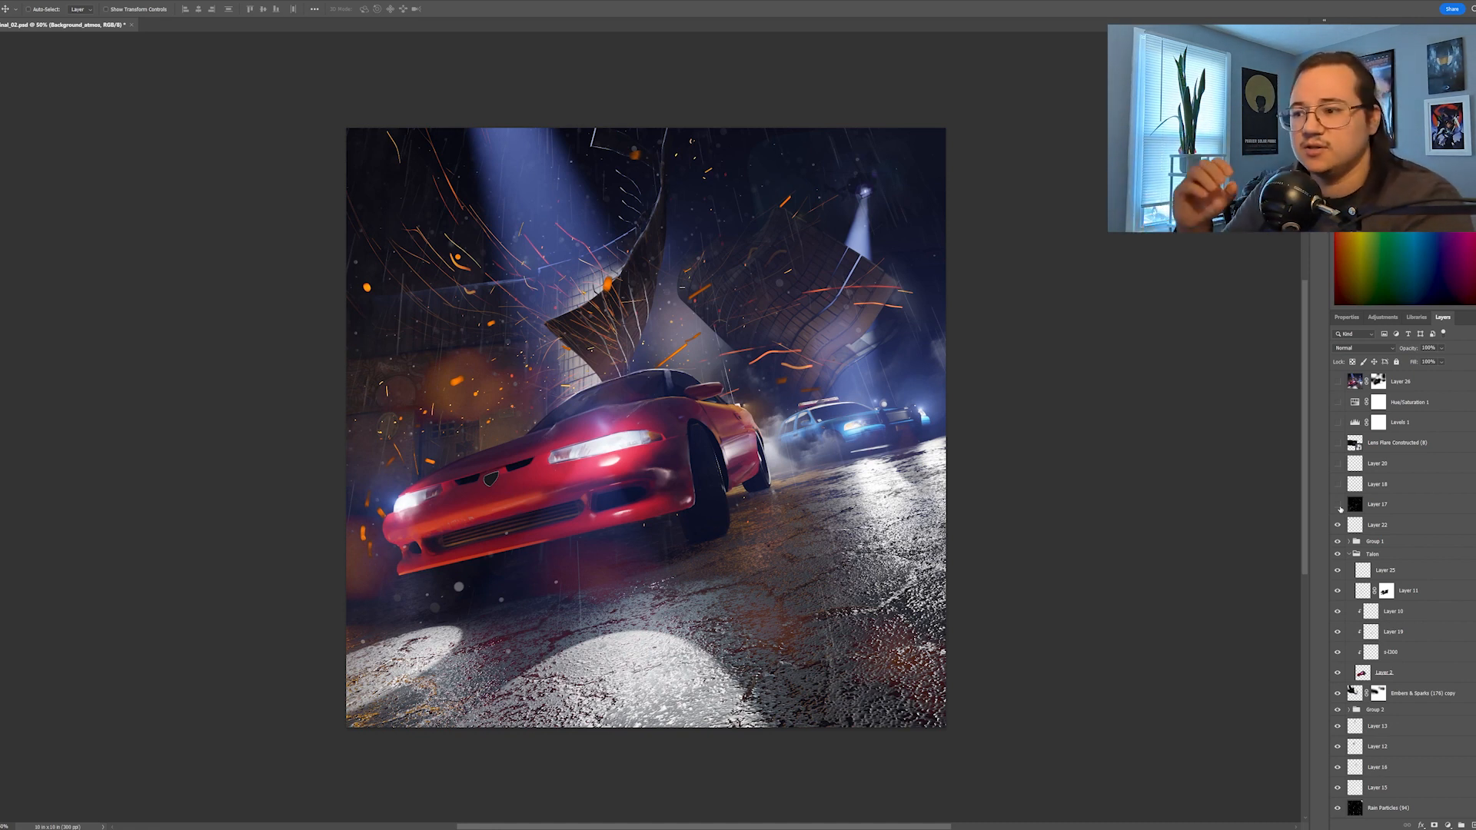
{"action": "left_click", "coordinate": [1338, 505]}
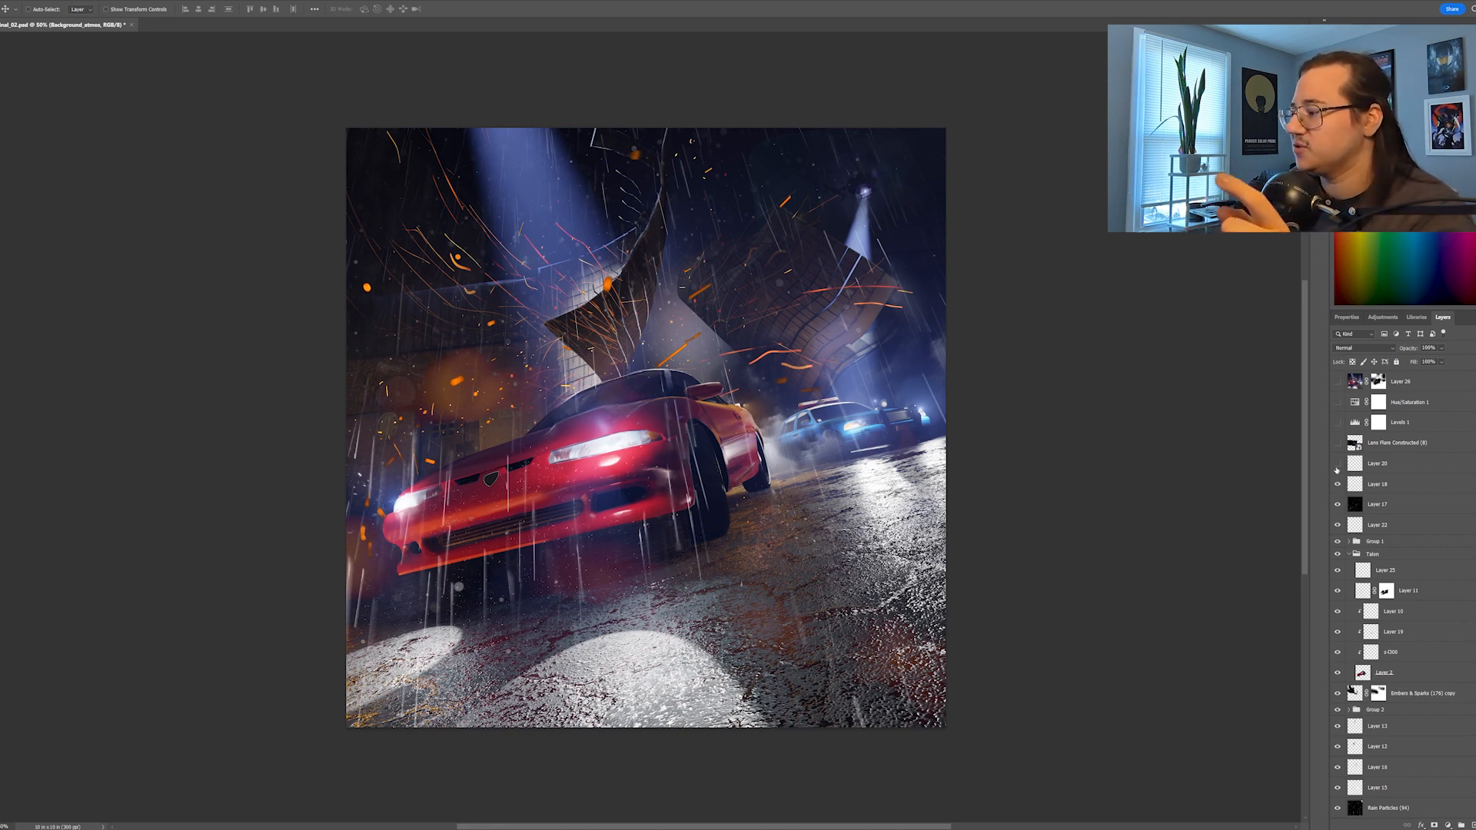
{"action": "left_click", "coordinate": [1337, 464]}
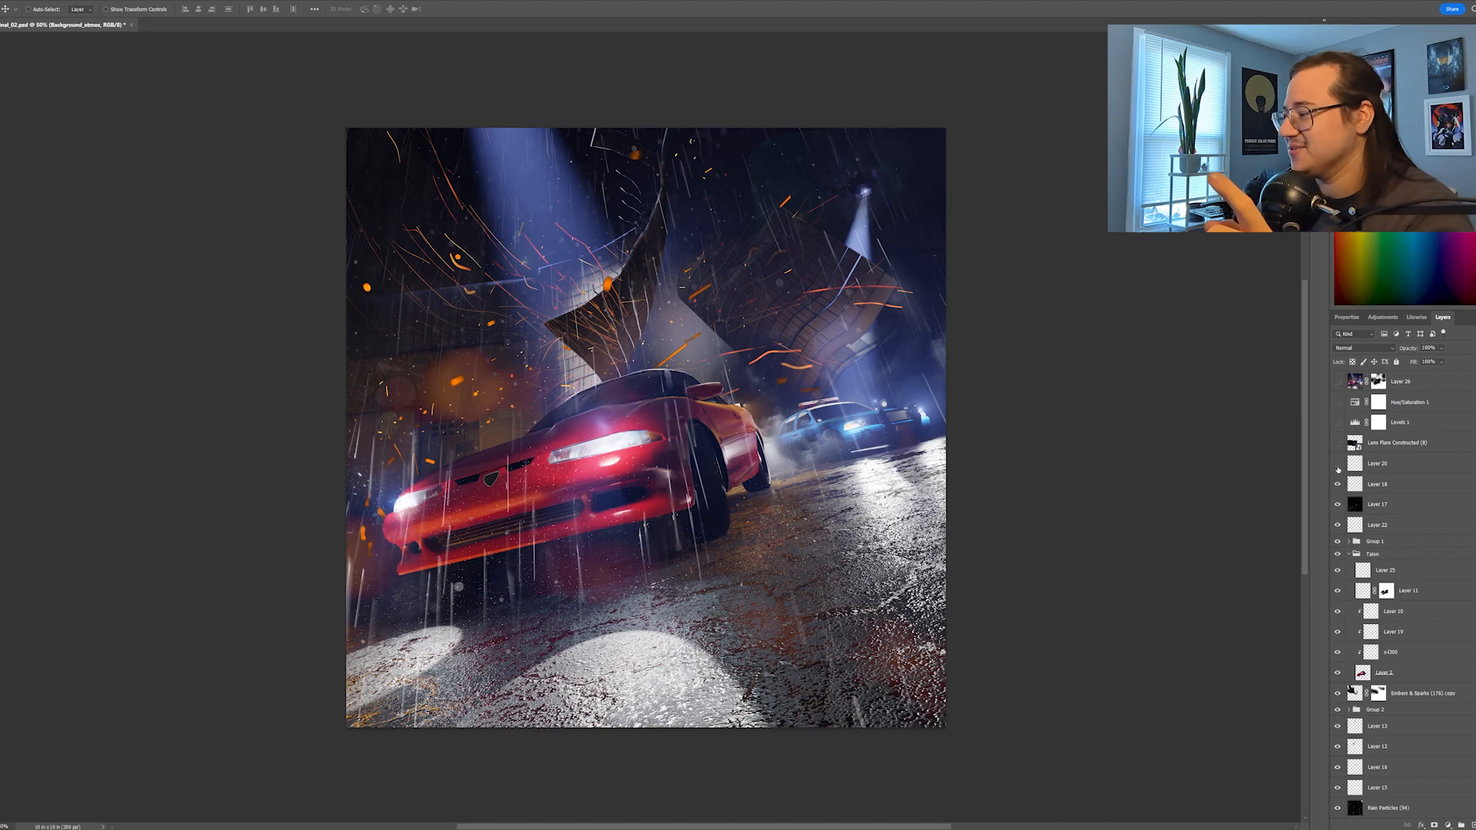
{"action": "scroll", "coordinate": [1341, 492], "scroll_direction": "up", "scroll_amount": 1}
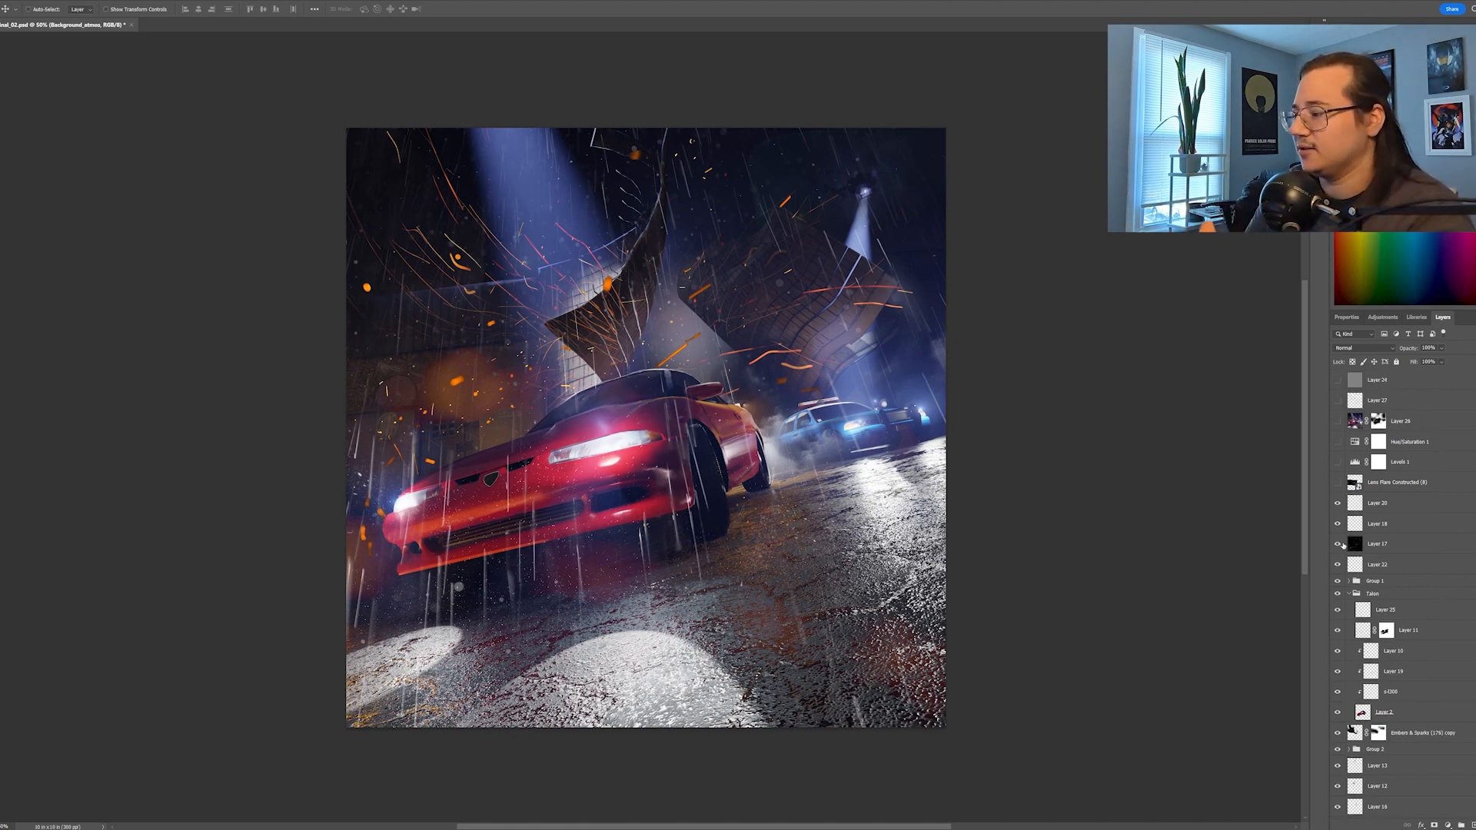
Turn on the Lens Flare Constructed (8) layer, toggling it off and on to compare its effect on the headlights
{"action": "key", "text": "ctrl+1"}
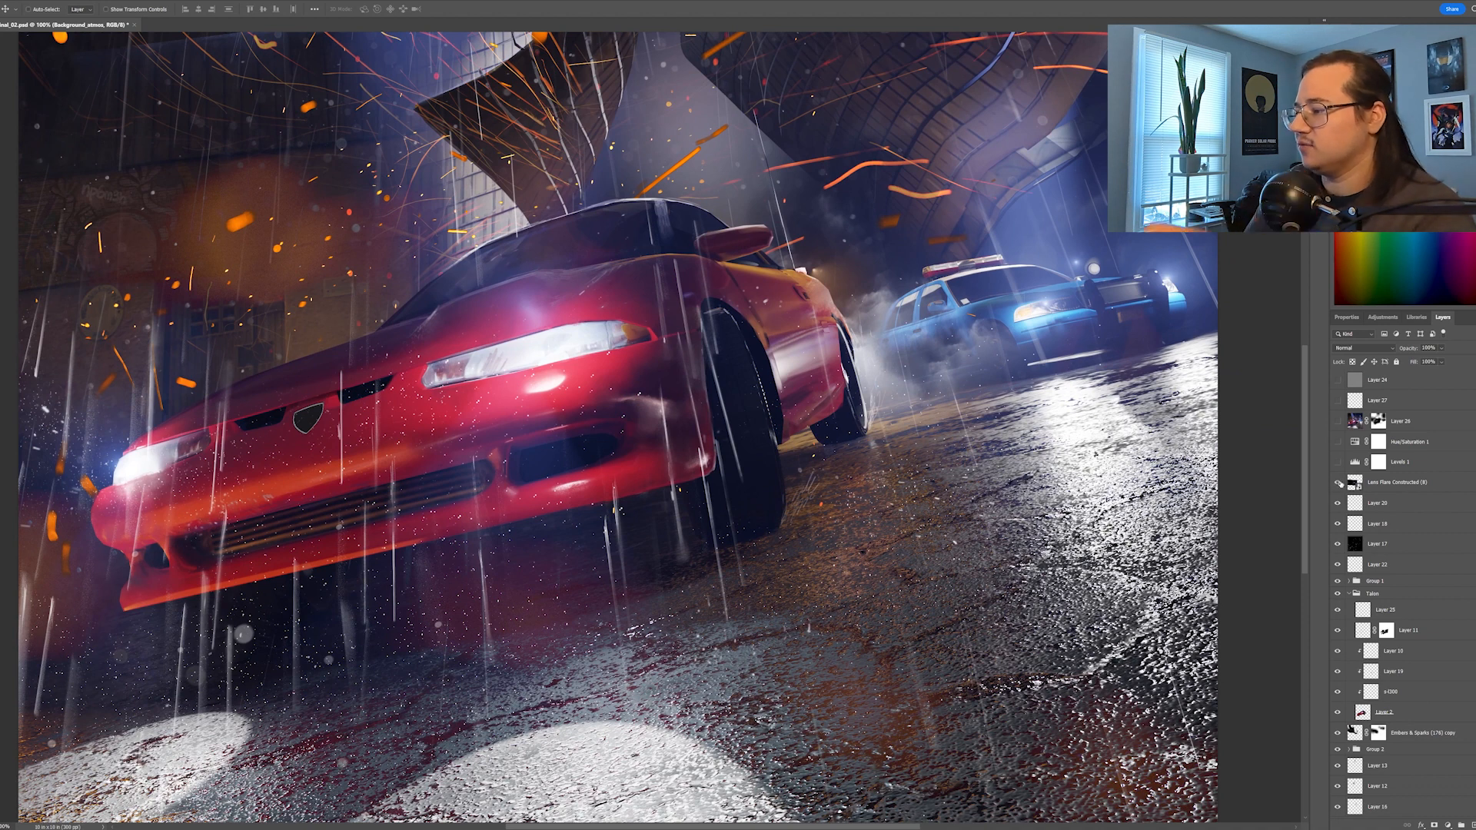
{"action": "left_click", "coordinate": [1338, 483]}
{"action": "left_click", "coordinate": [1339, 483]}
{"action": "left_click", "coordinate": [1338, 483]}
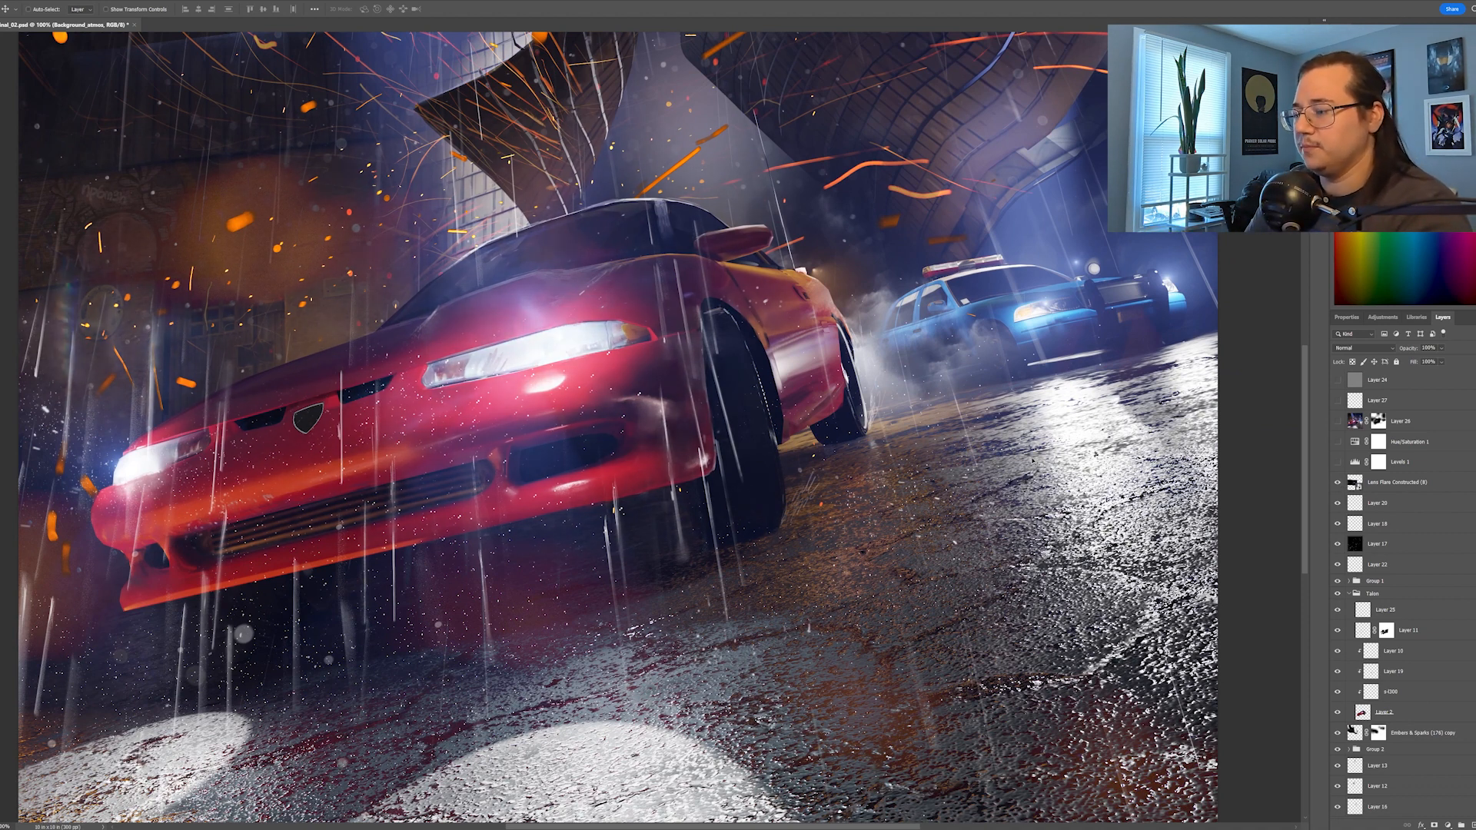
{"action": "scroll", "coordinate": [629, 393], "scroll_direction": "up", "scroll_amount": 1}
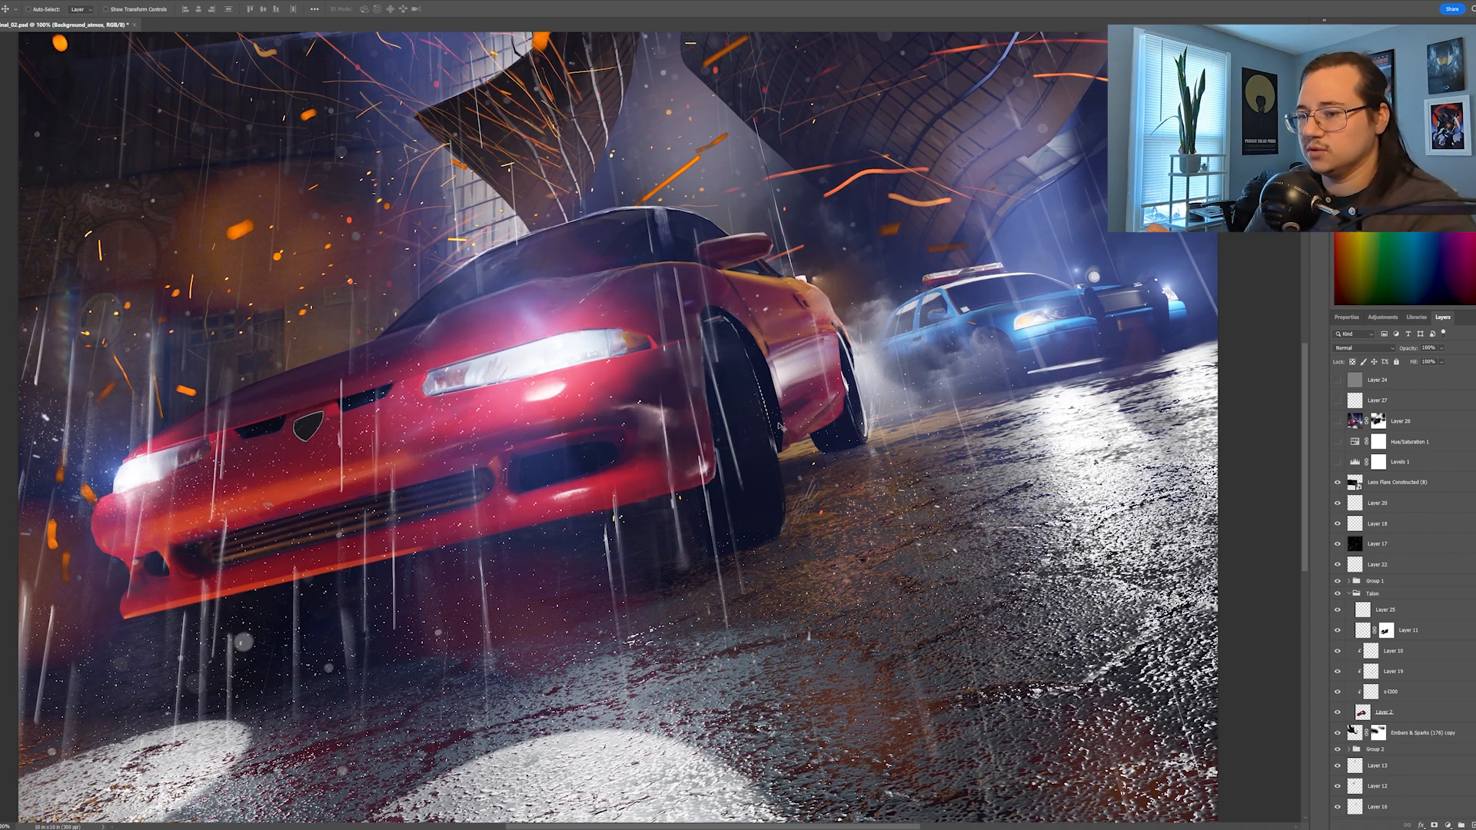
Turn on the Levels 1 and Hue/Saturation 1 adjustments and the masked motion-blur layer directly above them
{"action": "left_click", "coordinate": [1338, 462]}
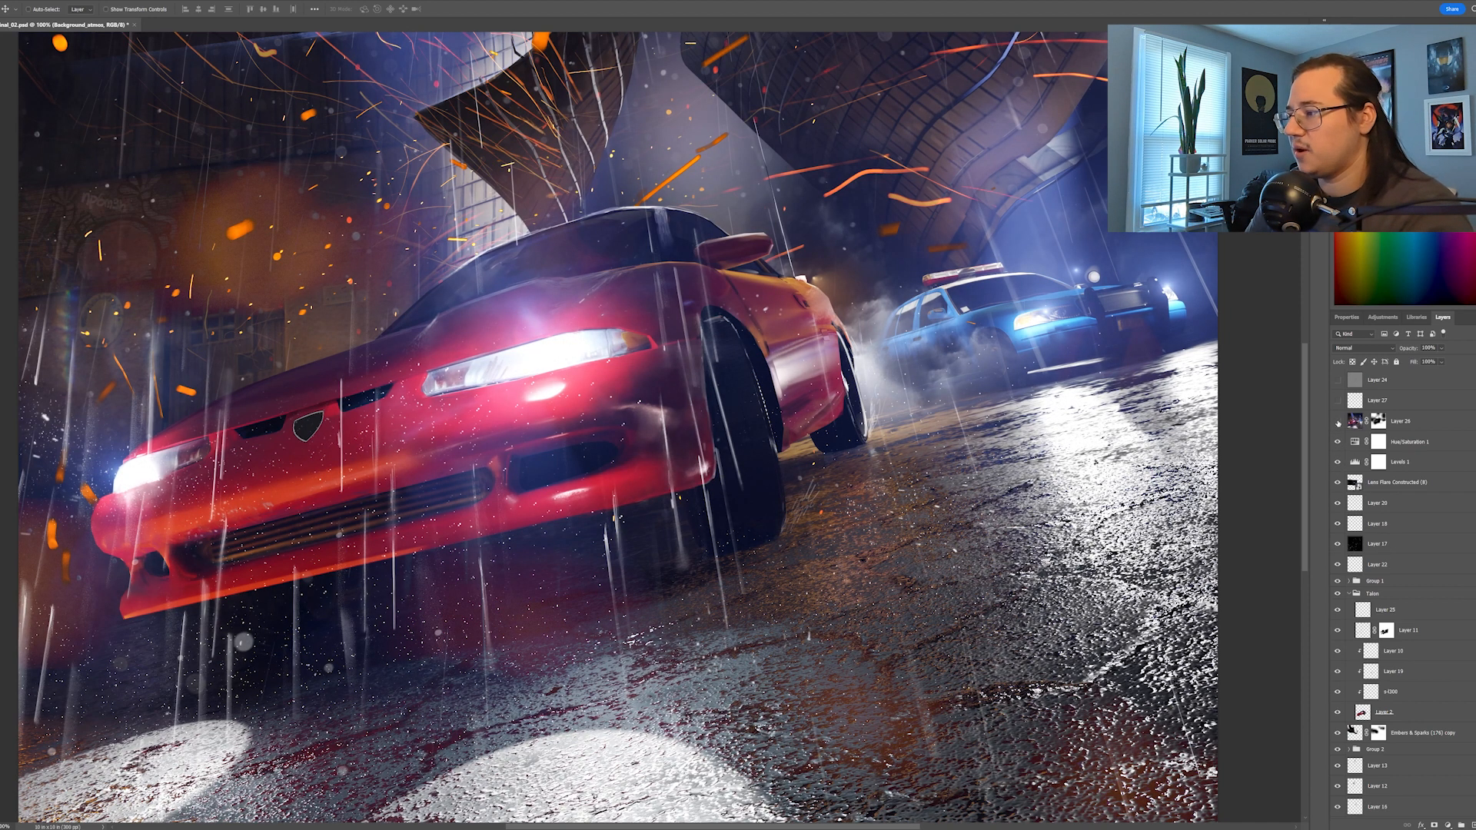
{"action": "scroll", "coordinate": [887, 419], "scroll_direction": "up", "scroll_amount": 1}
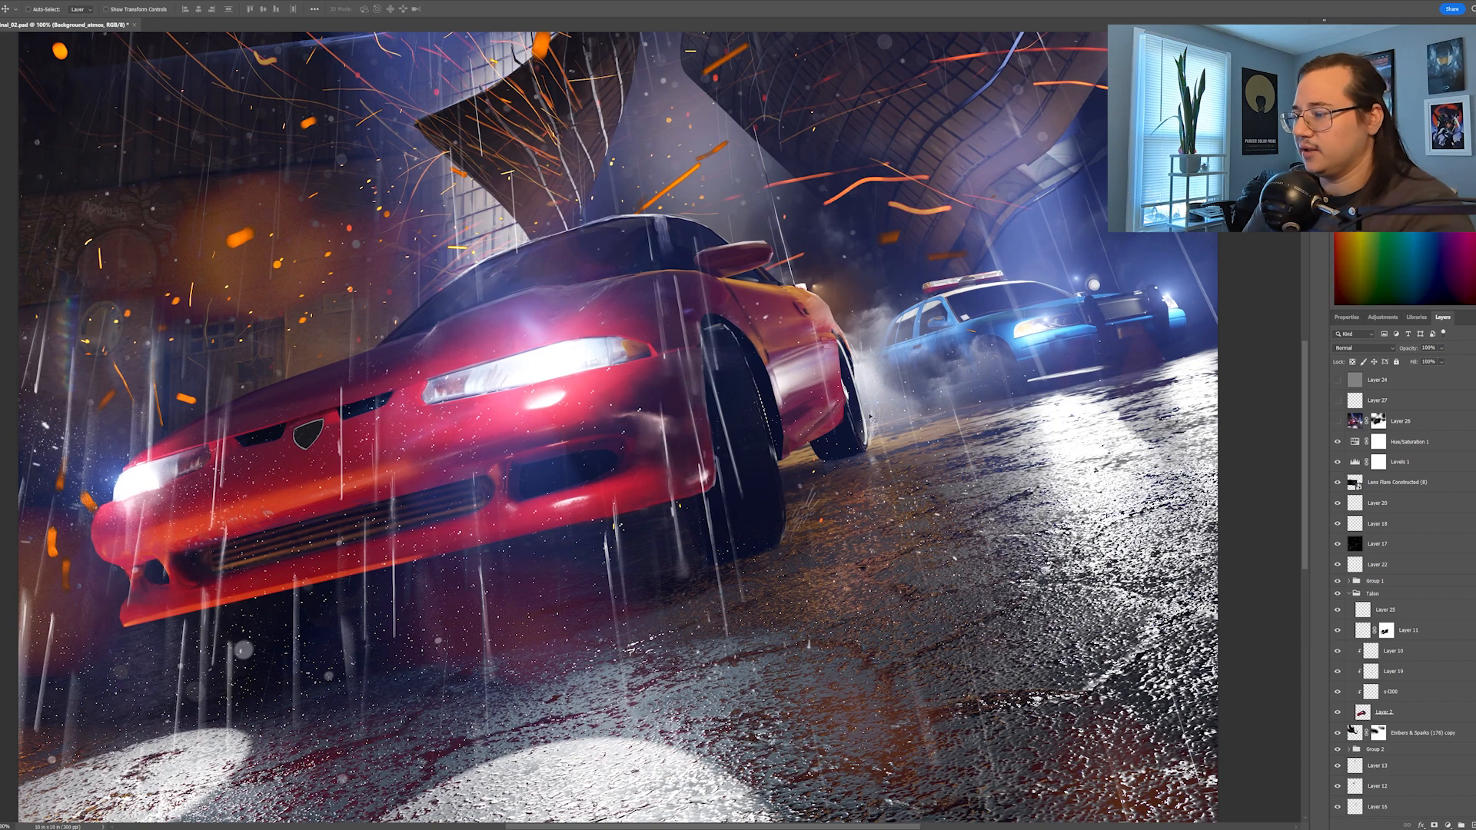
{"action": "scroll", "coordinate": [735, 561], "scroll_direction": "up", "scroll_amount": 3}
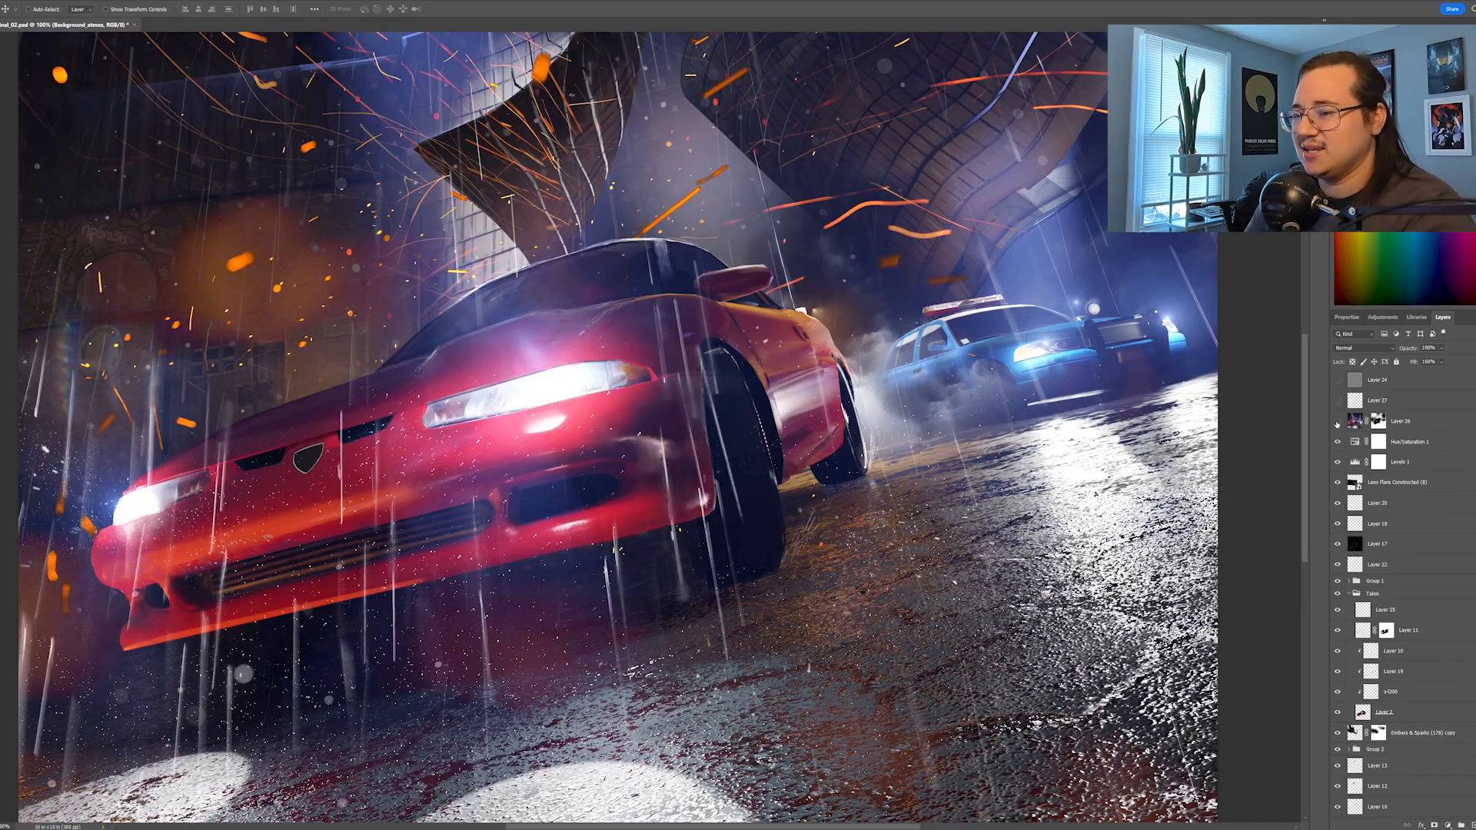
{"action": "left_click", "coordinate": [1337, 422]}
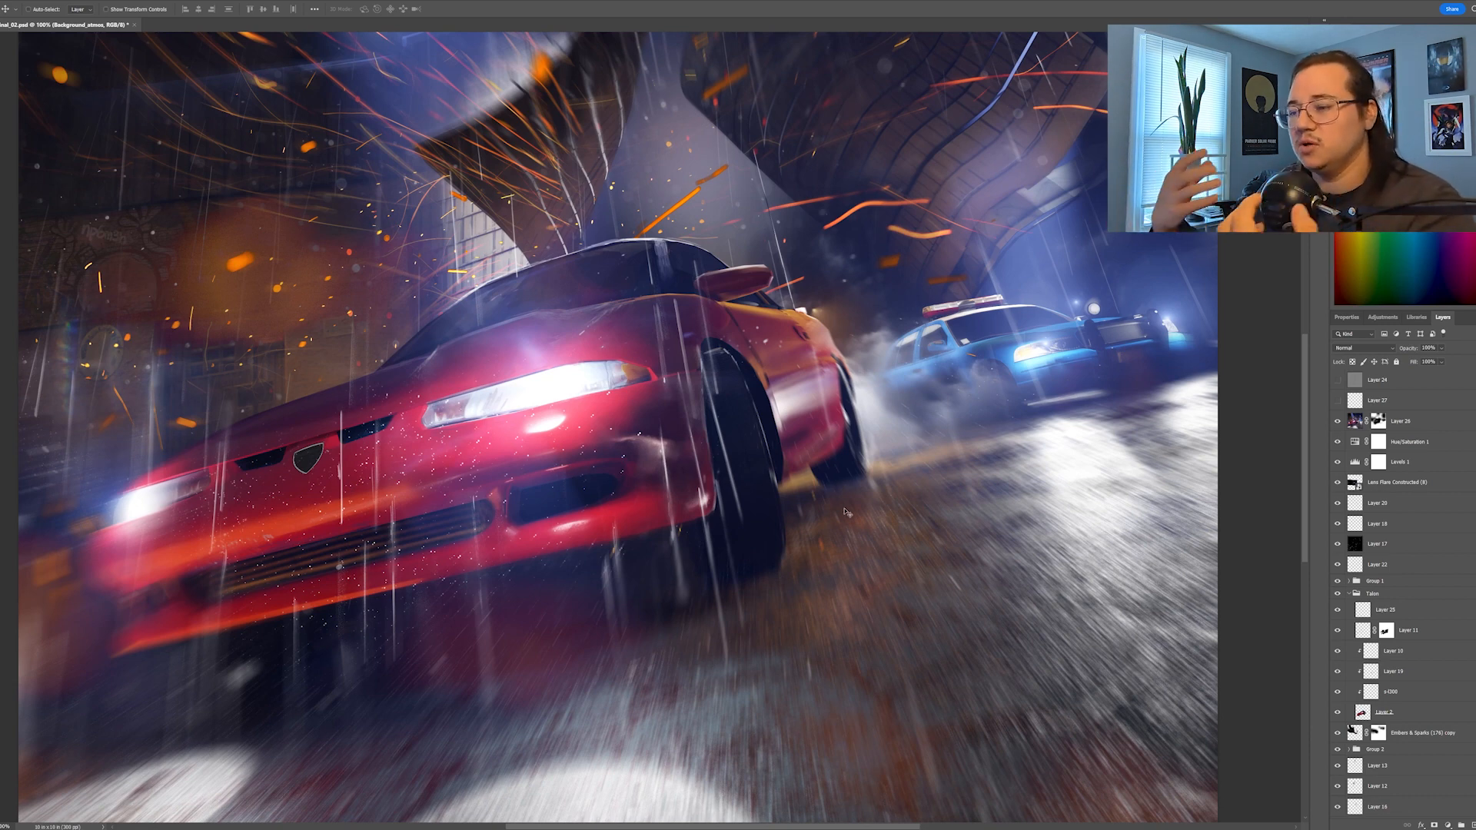
{"action": "left_click_drag", "start_coordinate": [1305, 387], "coordinate": [1305, 382]}
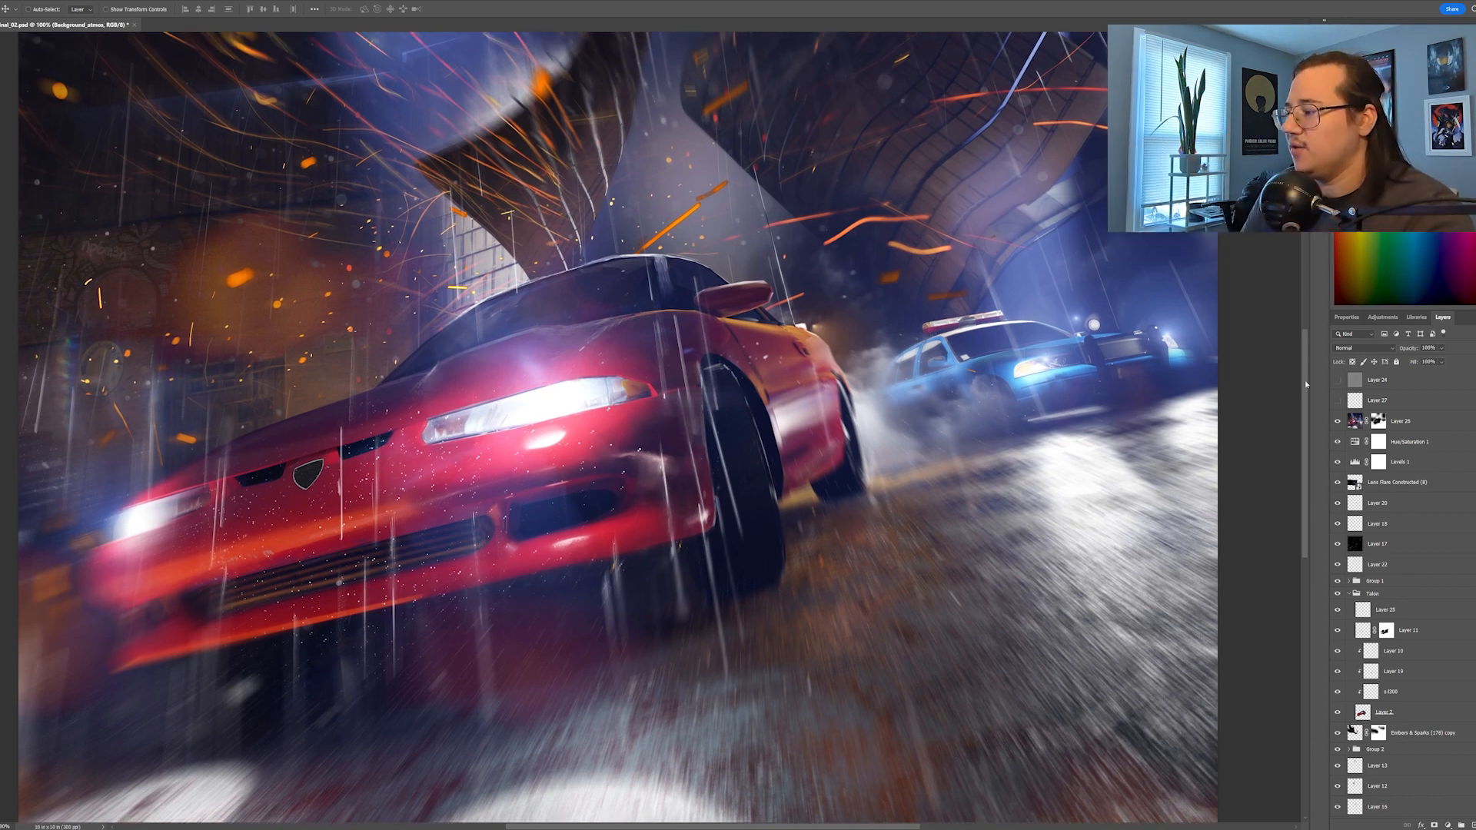
{"action": "key", "text": "ctrl+minus"}
{"action": "key", "text": "ctrl+minus"}
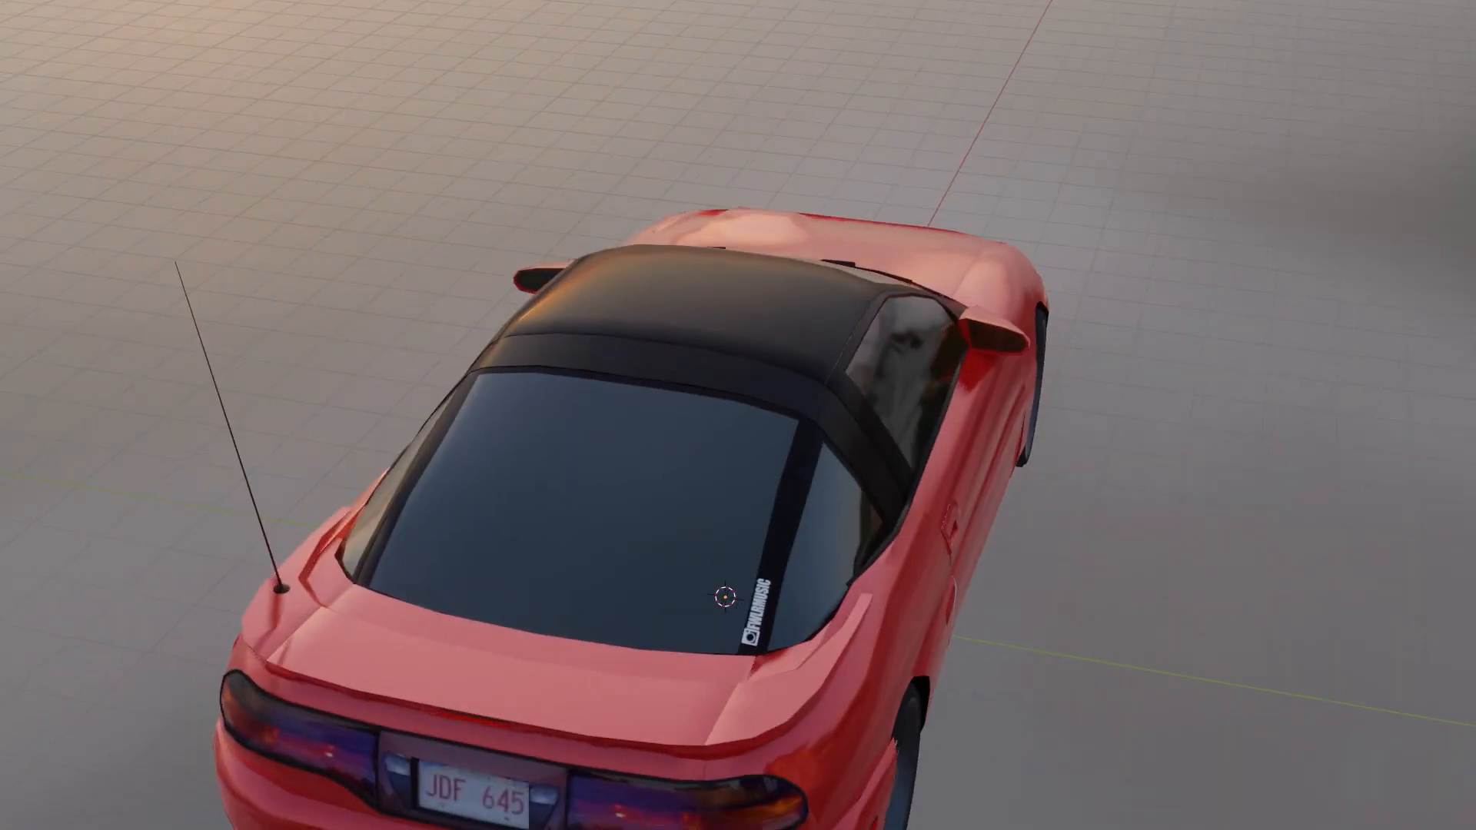
Switch to the Blender car model and examine the HELLO sticker on the rear bumper above the exhaust
{"action": "scroll", "coordinate": [738, 415], "scroll_direction": "up", "scroll_amount": 1}
{"action": "middle_click_drag", "start_coordinate": [738, 415], "coordinate": [1099, 814]}
{"action": "scroll", "coordinate": [1100, 815], "scroll_direction": "up", "scroll_amount": 6}
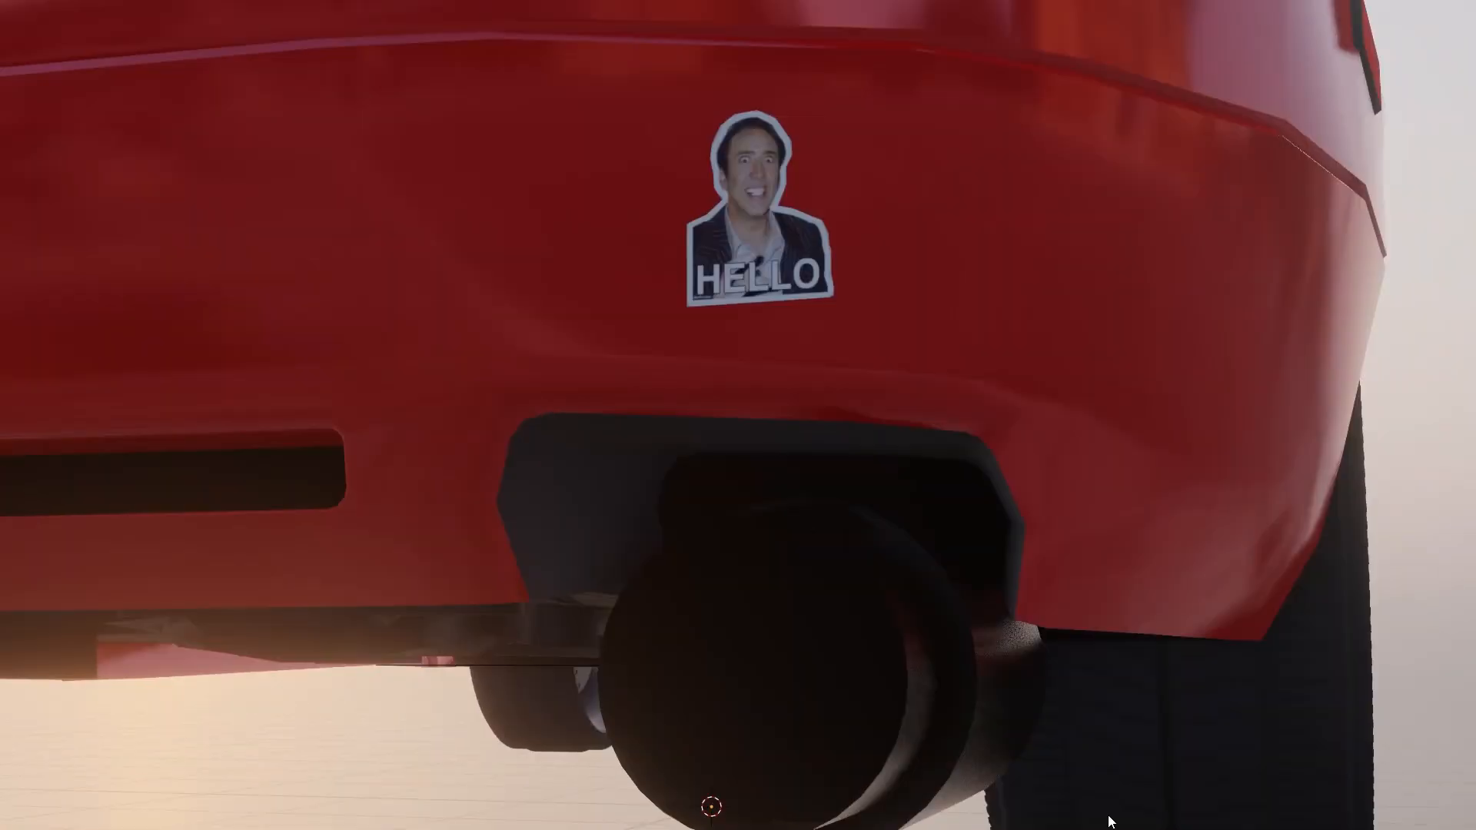